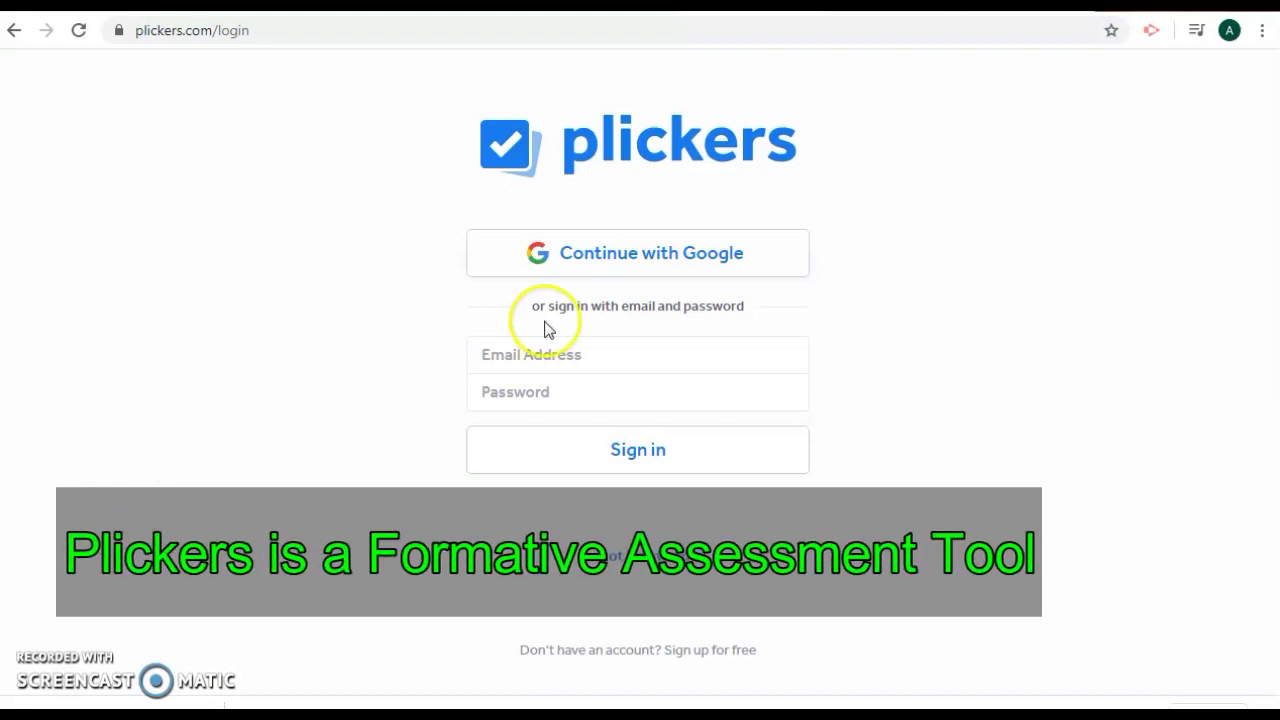
- Choose 'Continue with Google' on the Plickers login page
{"action": "left_click", "coordinate": [639, 268]}
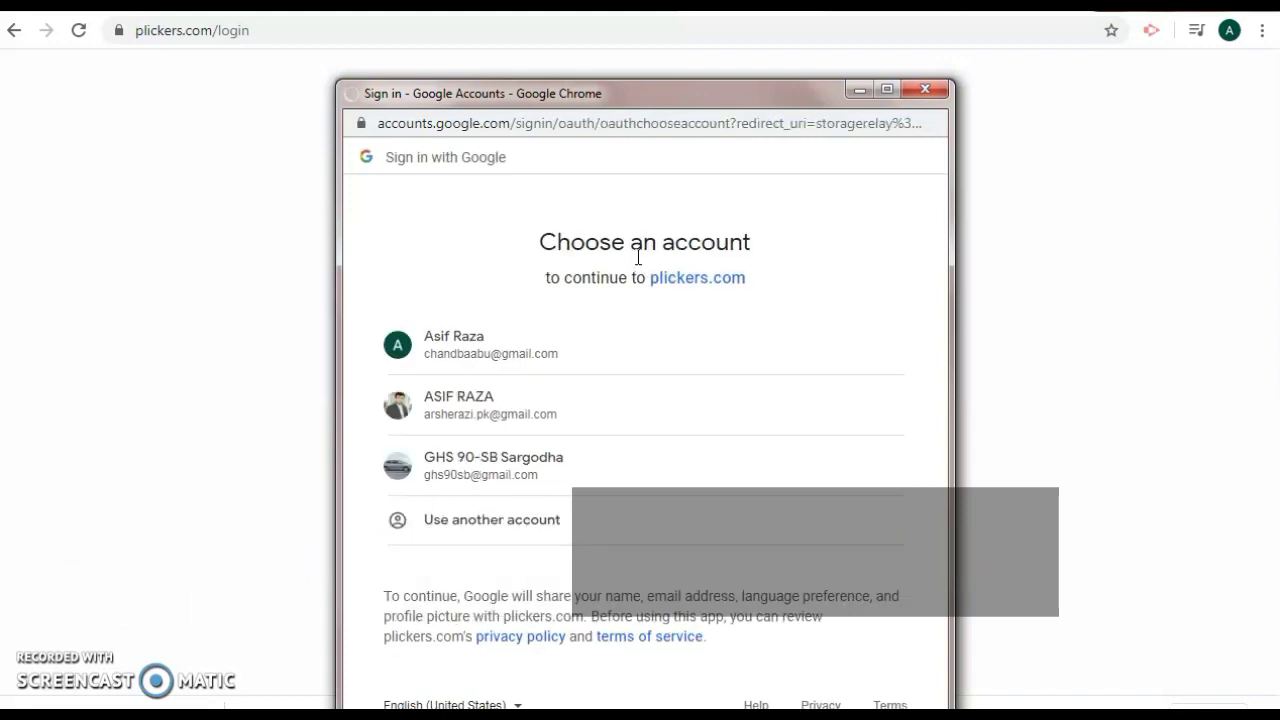
- Pick the Google account to sign in and land on Your Library
{"action": "left_click", "coordinate": [470, 413]}
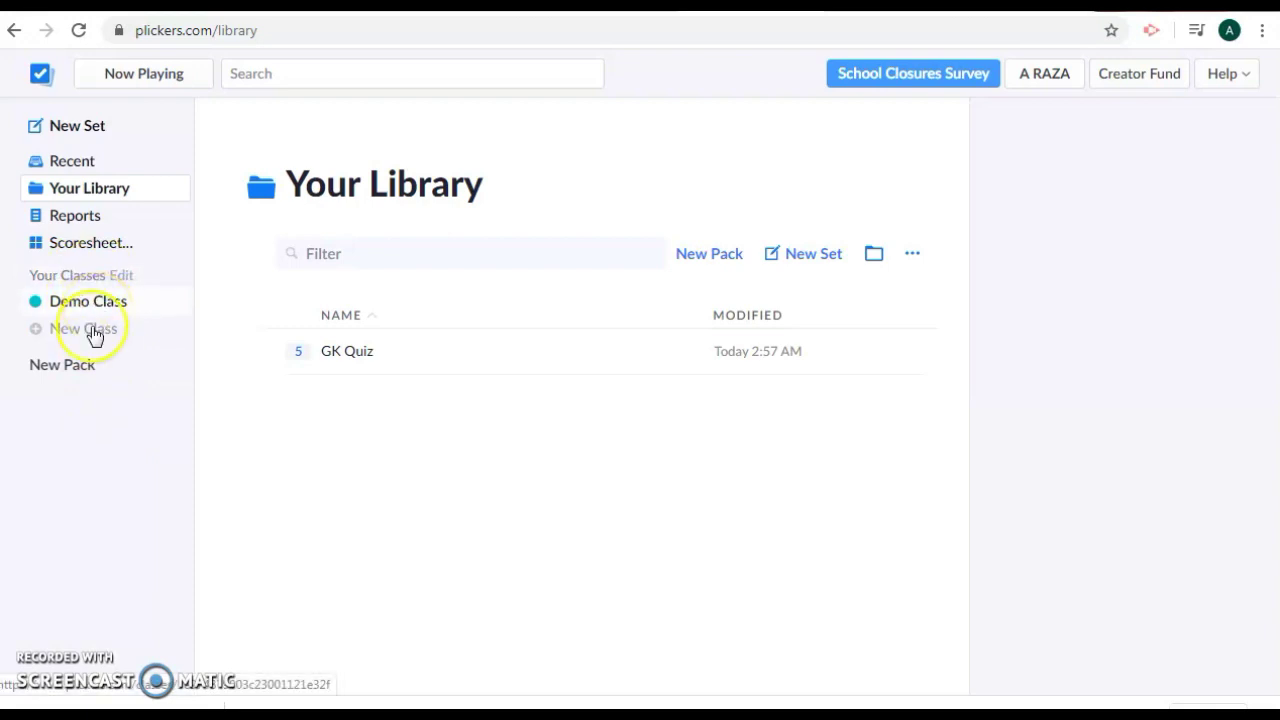
- Create a new class named 'Urdu Class' from the sidebar
{"action": "left_click", "coordinate": [85, 330]}
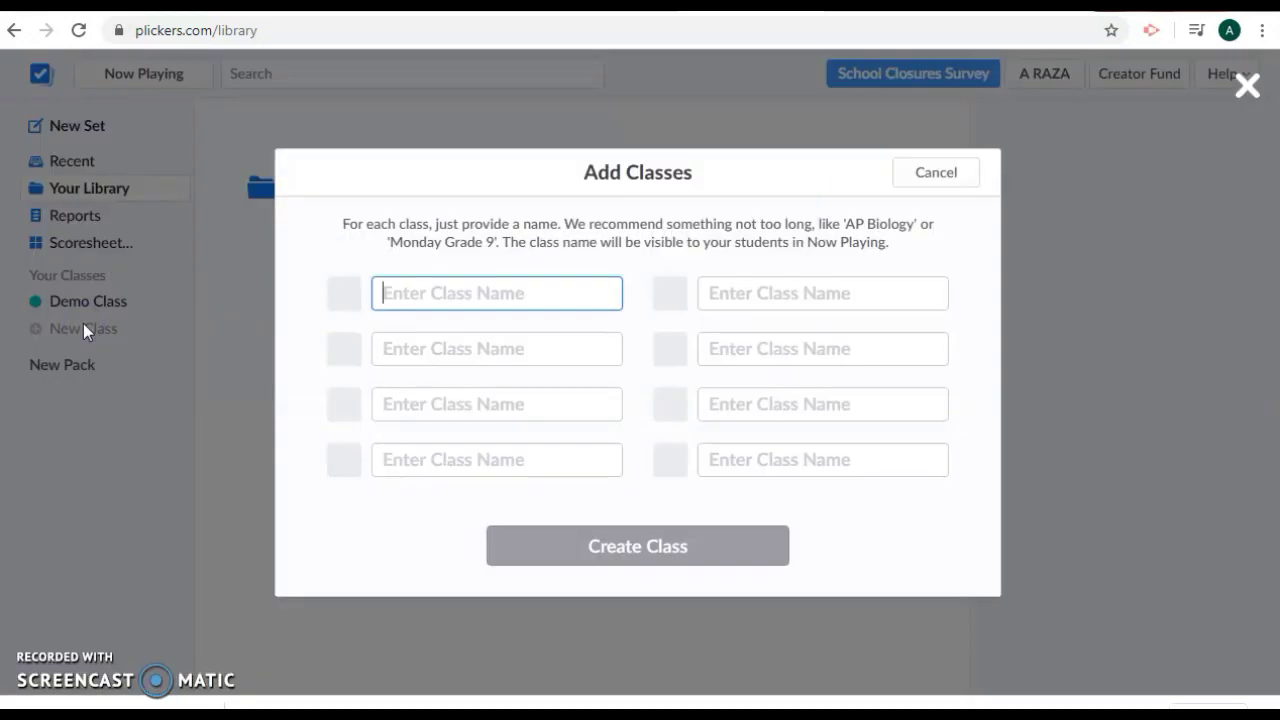
{"action": "left_click", "coordinate": [521, 298]}
{"action": "left_click", "coordinate": [533, 289]}
{"action": "type", "text": "Urd"}
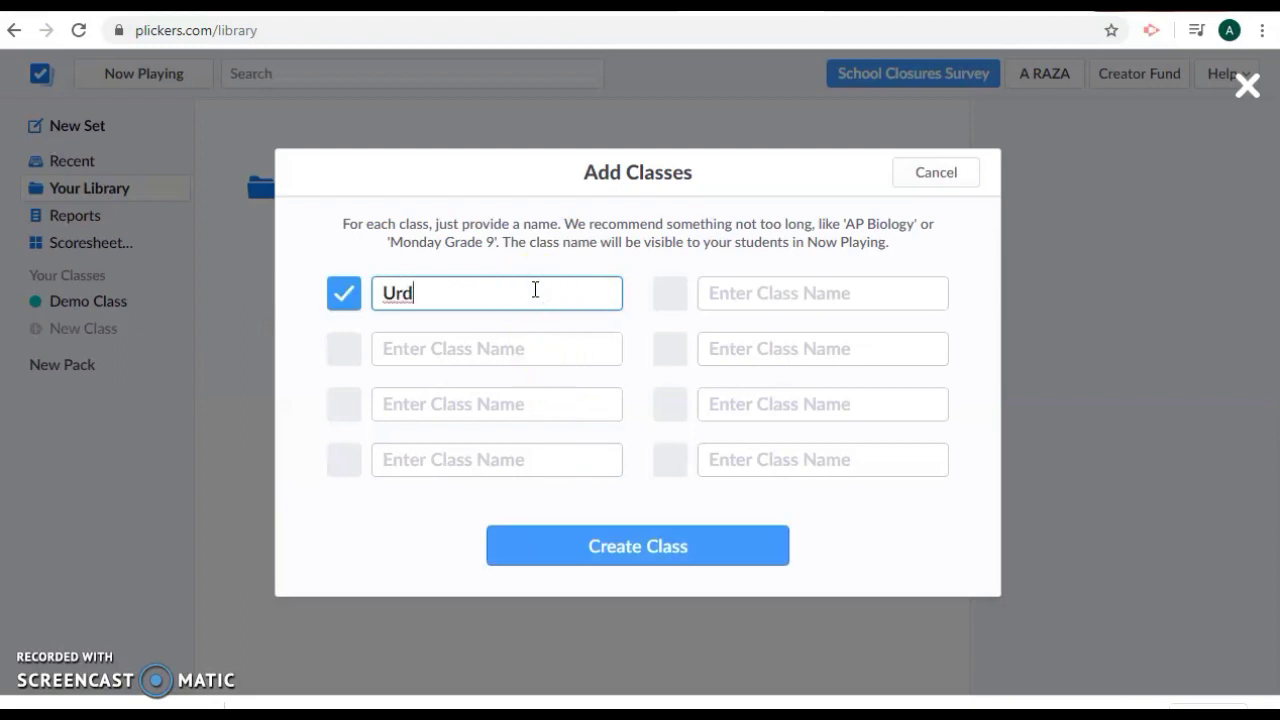
{"action": "type", "text": "u Class"}
{"action": "left_click", "coordinate": [651, 541]}
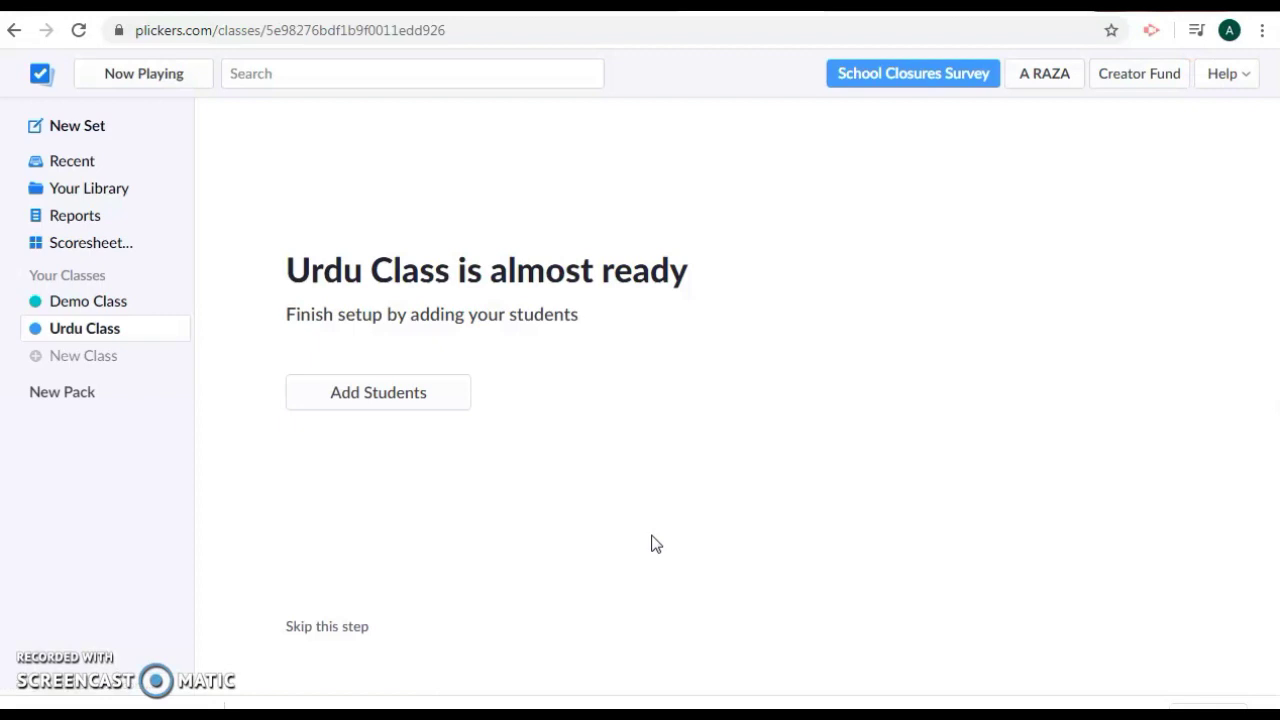
- Open Add Students and enter the first student's name, correcting a typo
{"action": "left_click", "coordinate": [354, 396]}
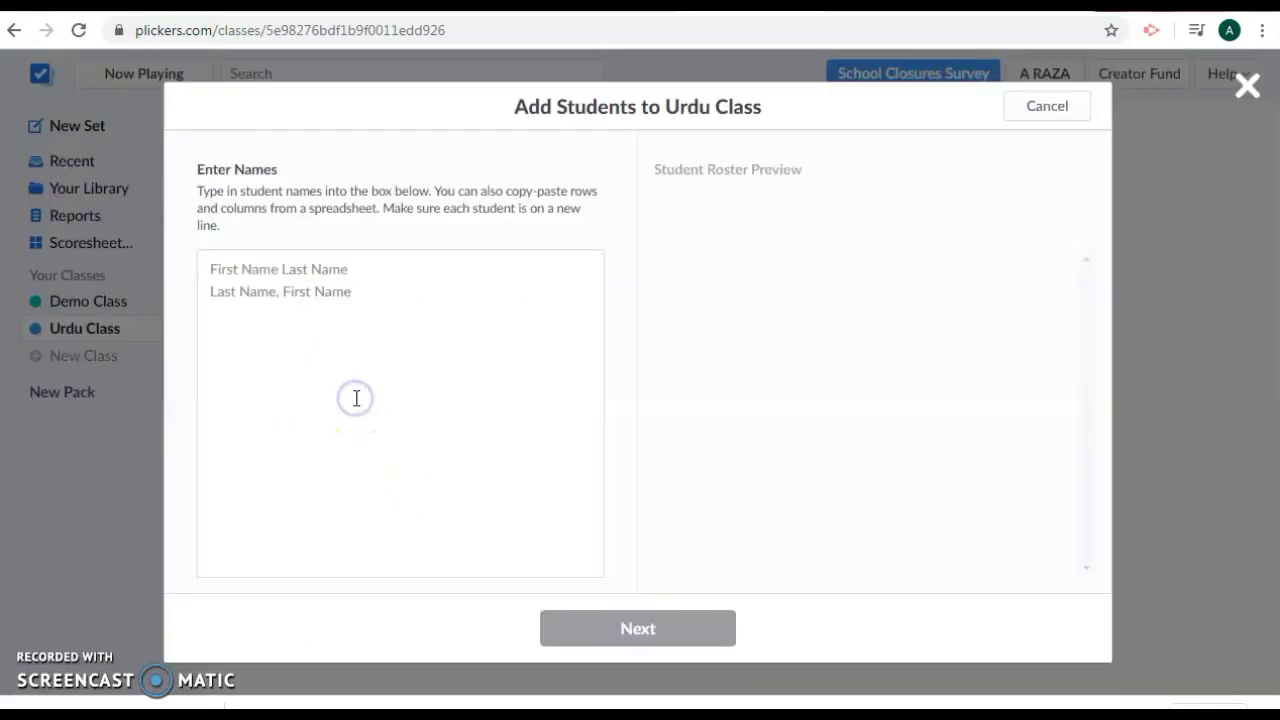
{"action": "left_click", "coordinate": [370, 275]}
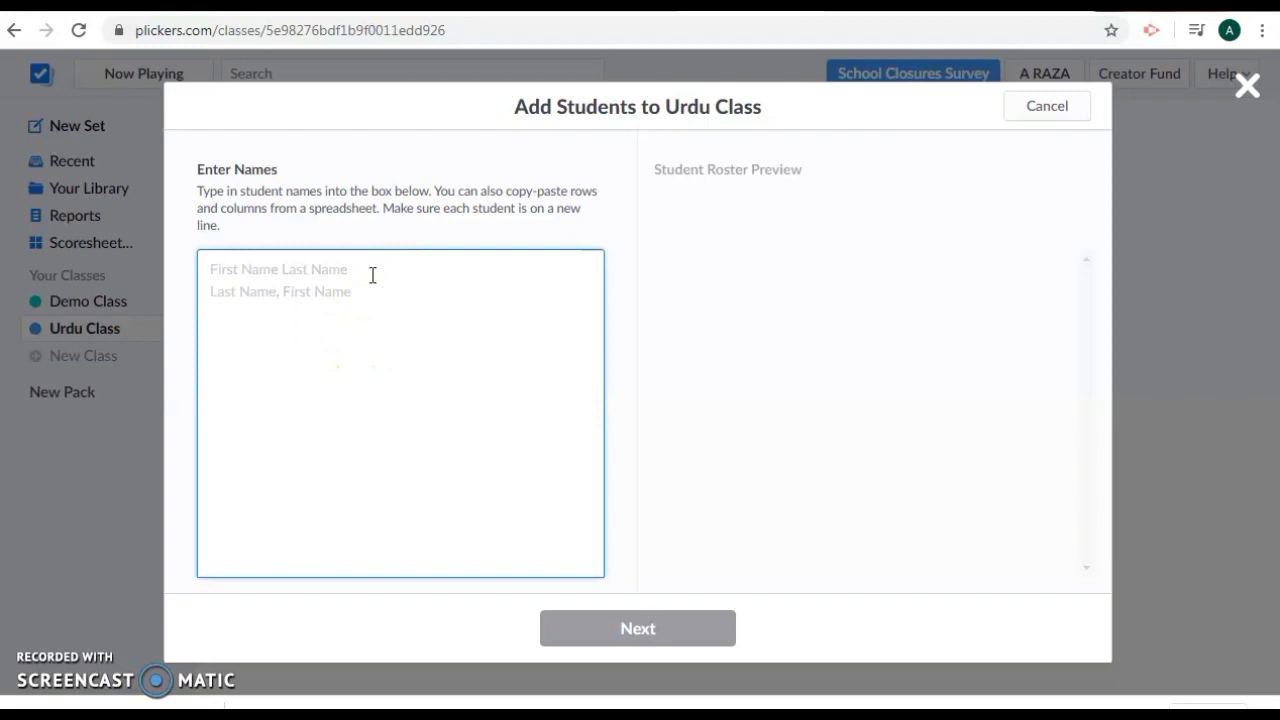
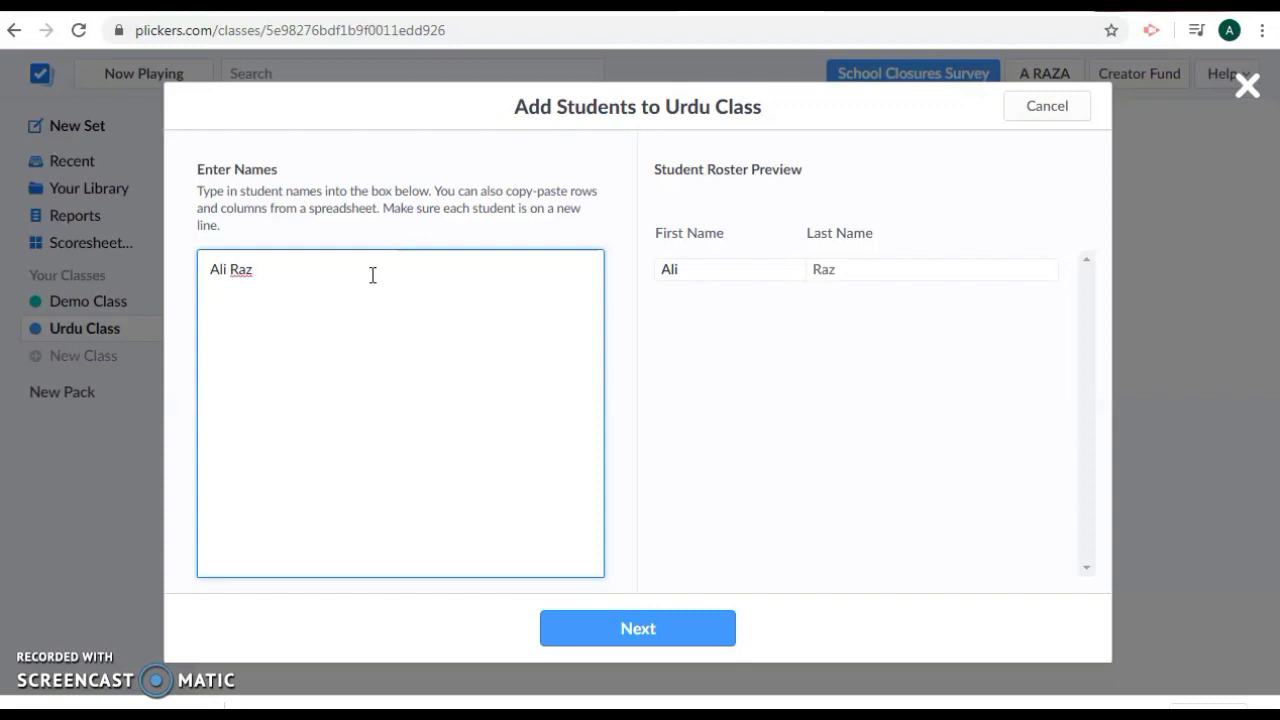
{"action": "key", "text": "Return"}
- Enter three more student names, one per line, and add all four to Urdu Class
{"action": "key", "text": "Return"}
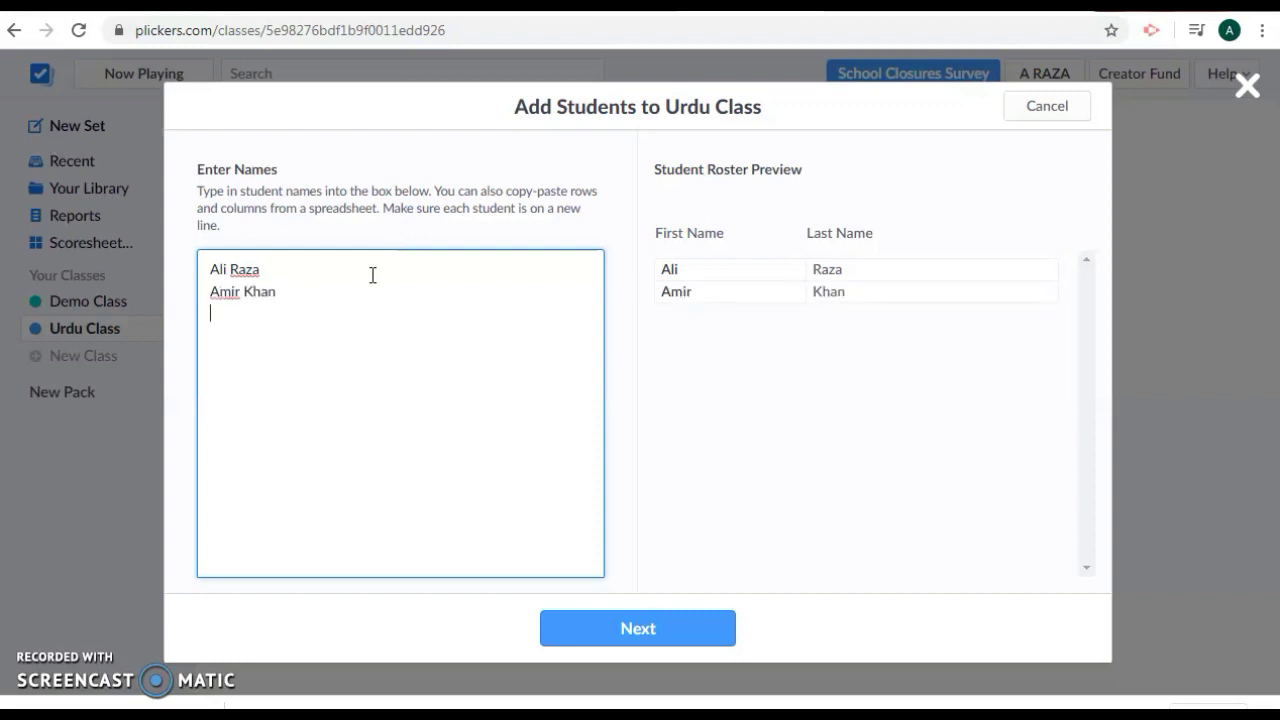
{"action": "key", "text": "Return"}
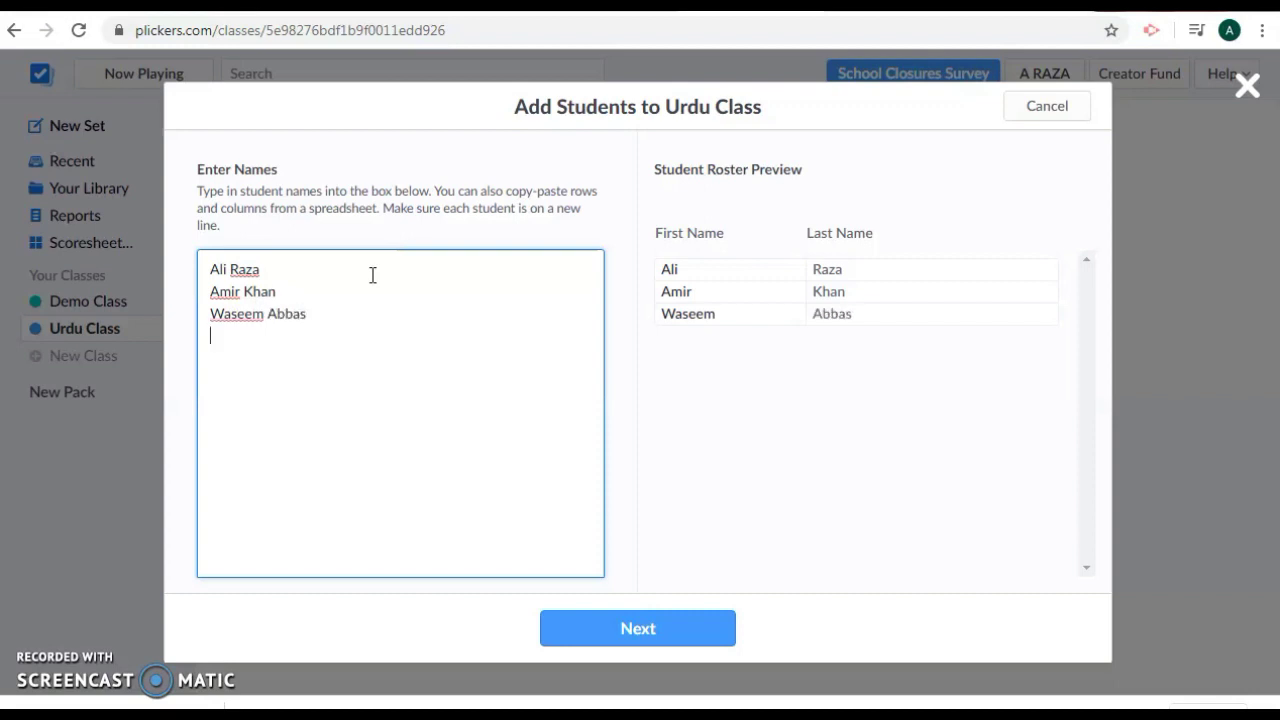
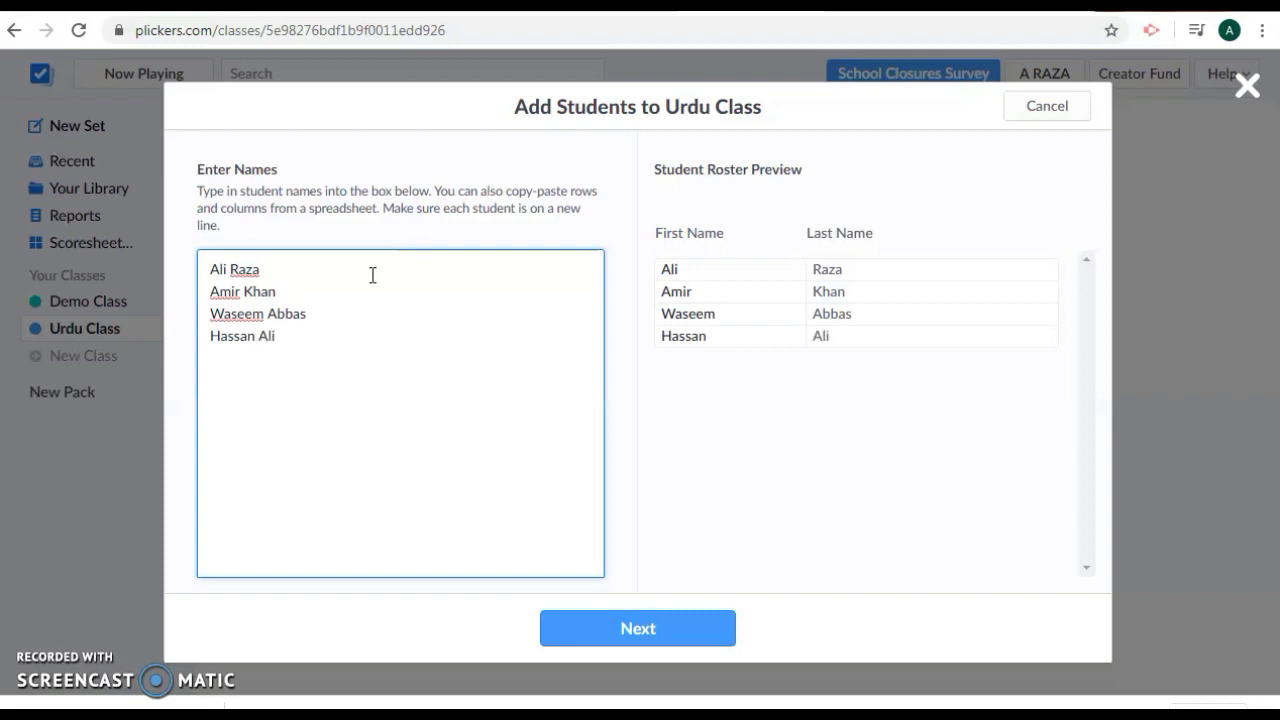
{"action": "key", "text": "Return"}
{"action": "left_click", "coordinate": [637, 625]}
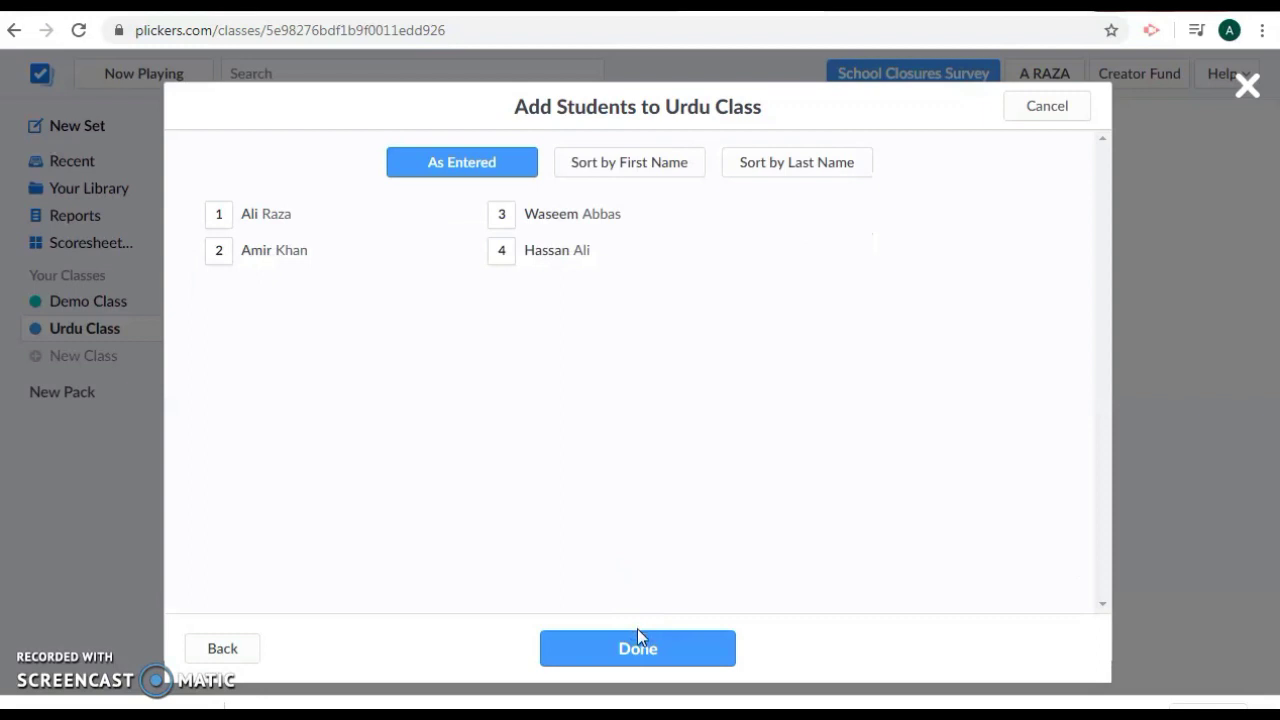
{"action": "left_click", "coordinate": [637, 651]}
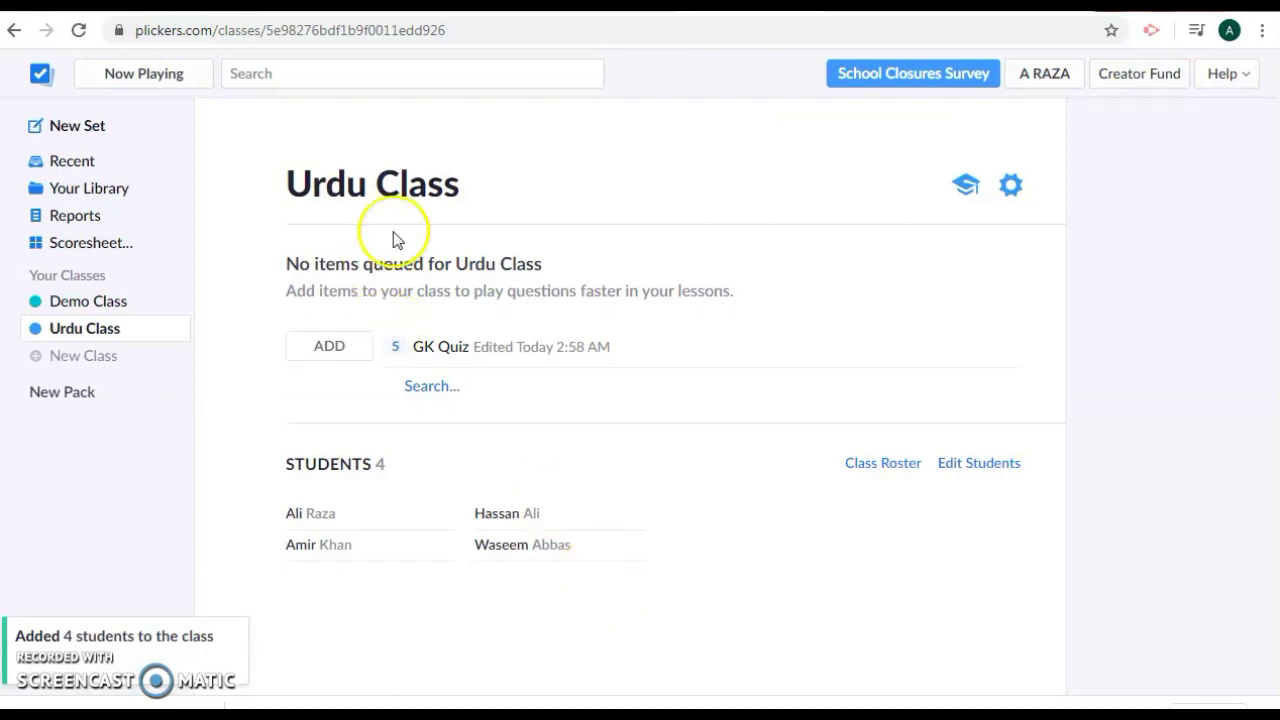
- Show the Urdu Class roster with card numbers 1 to 4
{"action": "left_click", "coordinate": [966, 188]}
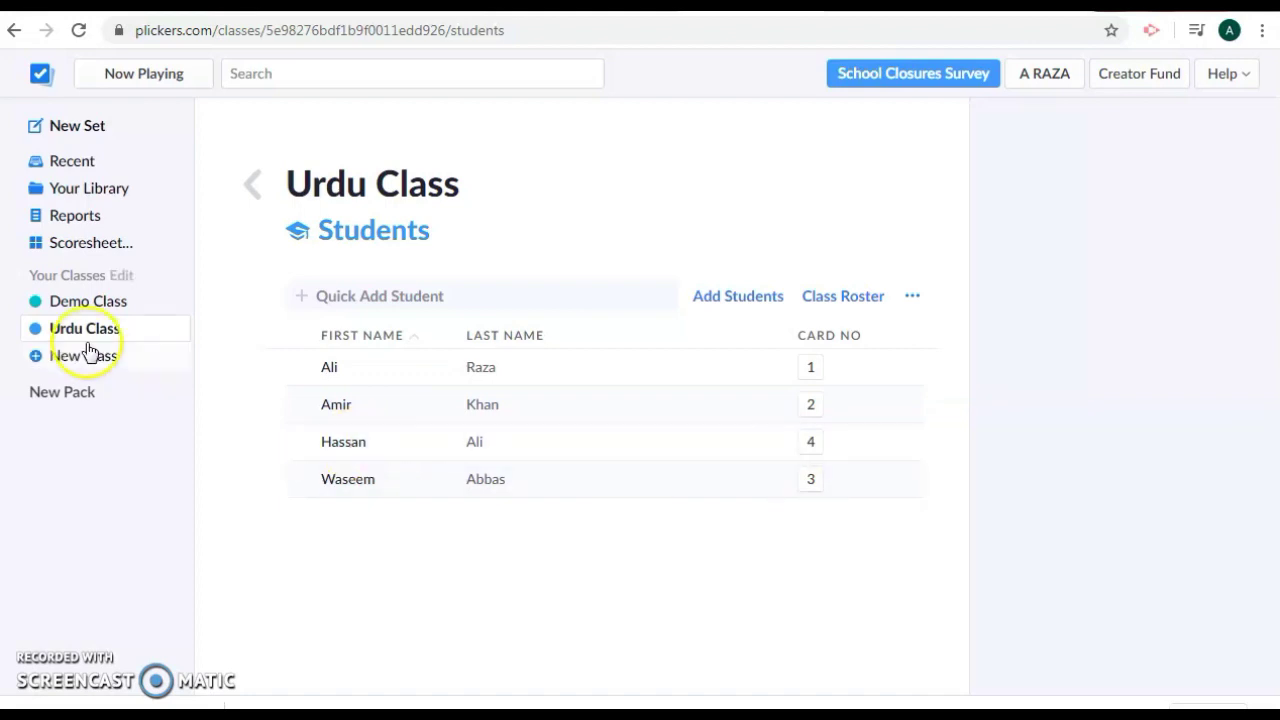
- Start a new set with the question 'Capital of Punjab is___'
{"action": "left_click", "coordinate": [80, 134]}
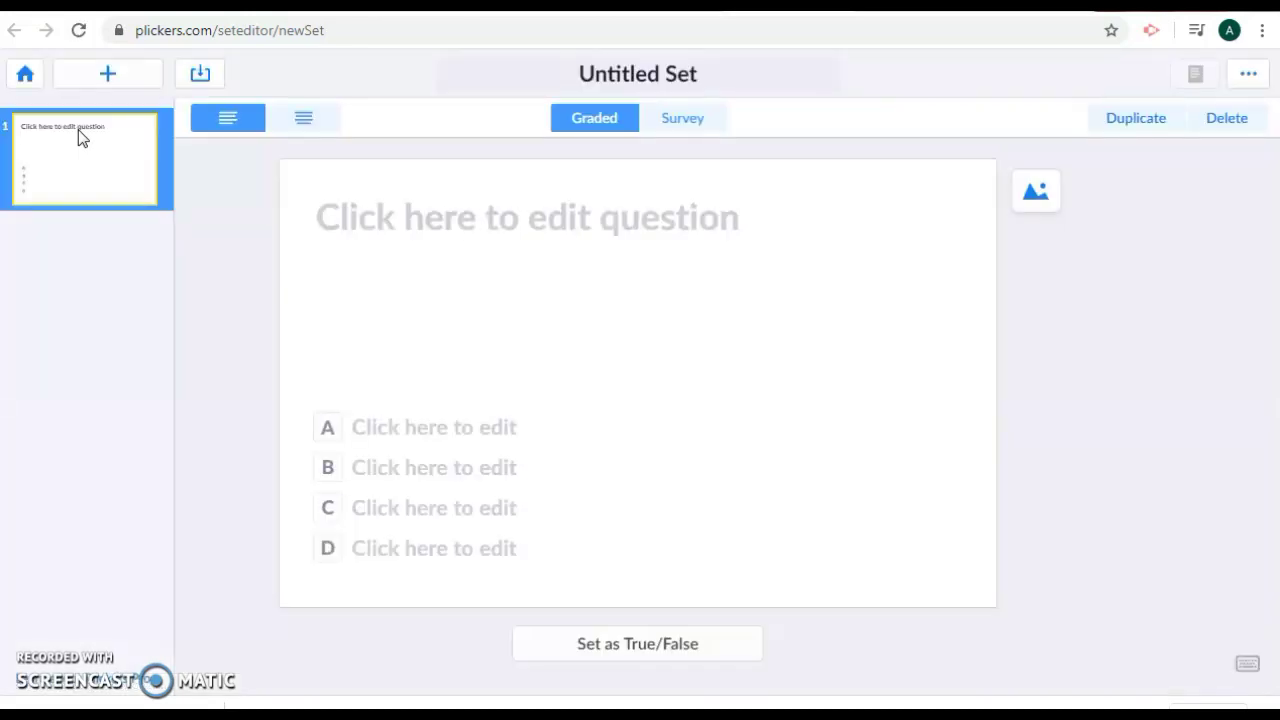
{"action": "left_click", "coordinate": [458, 230]}
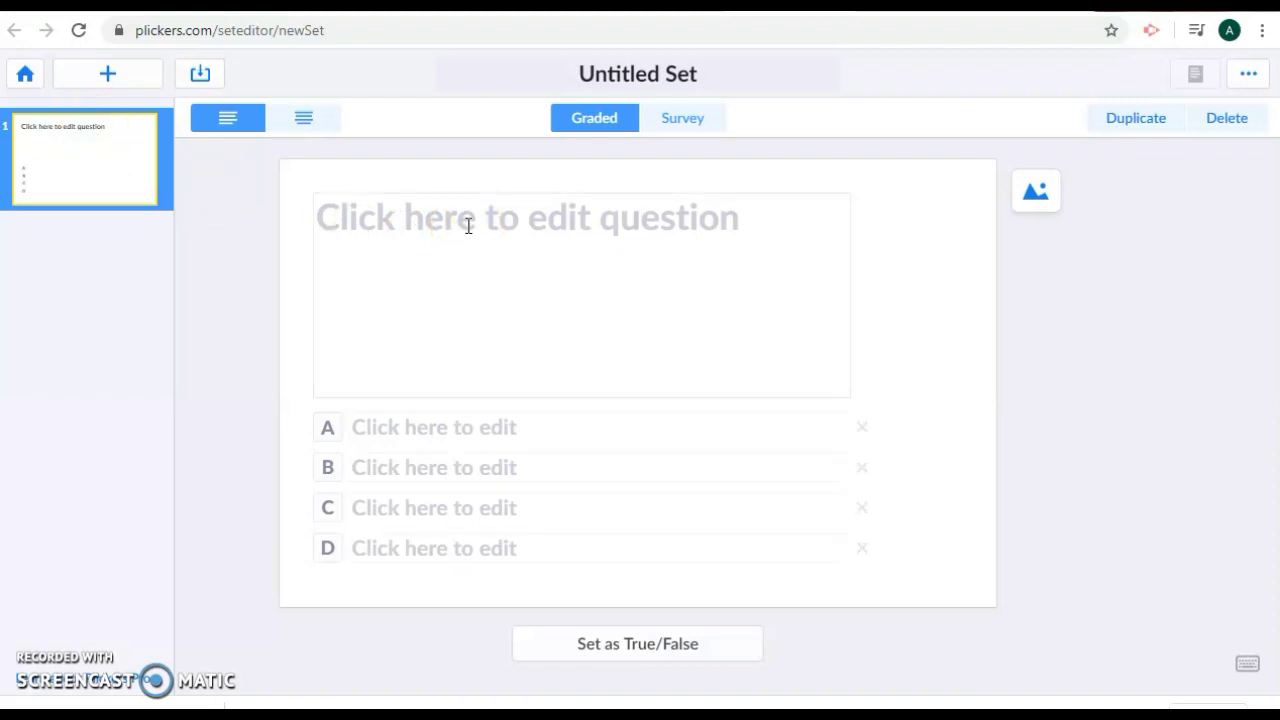
{"action": "left_click", "coordinate": [468, 226]}
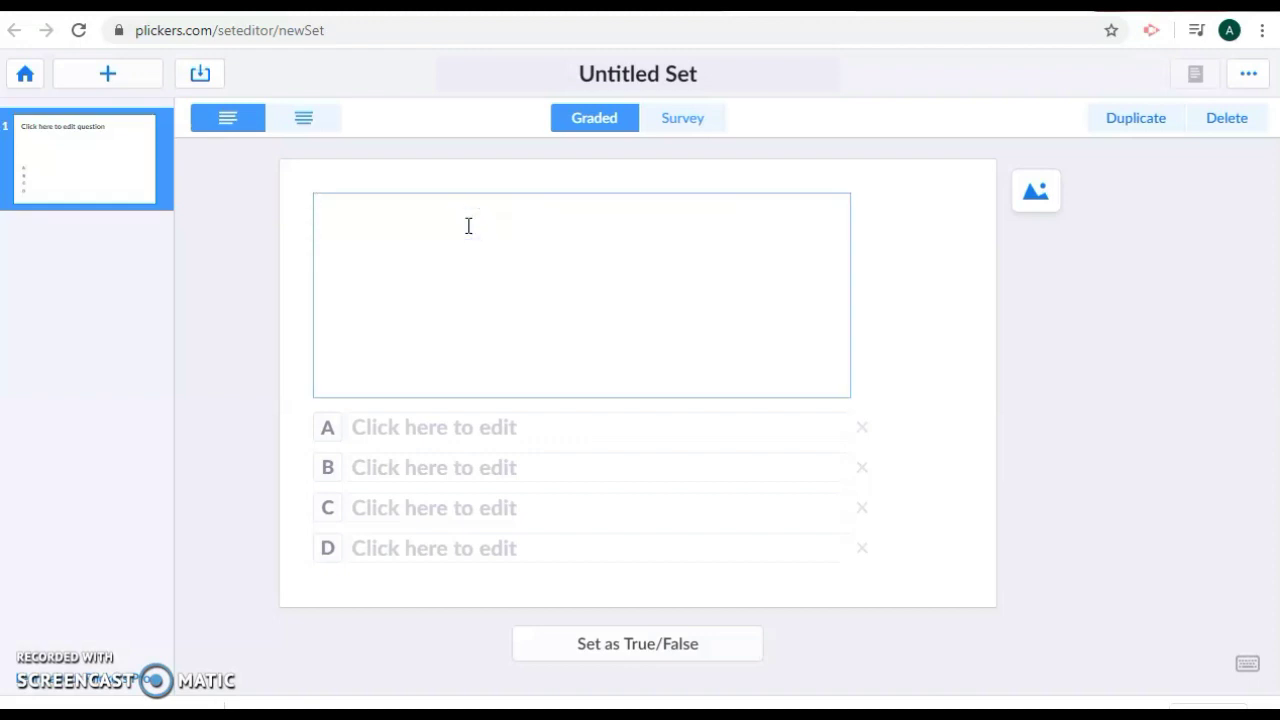
{"action": "type", "text": "Capital "}
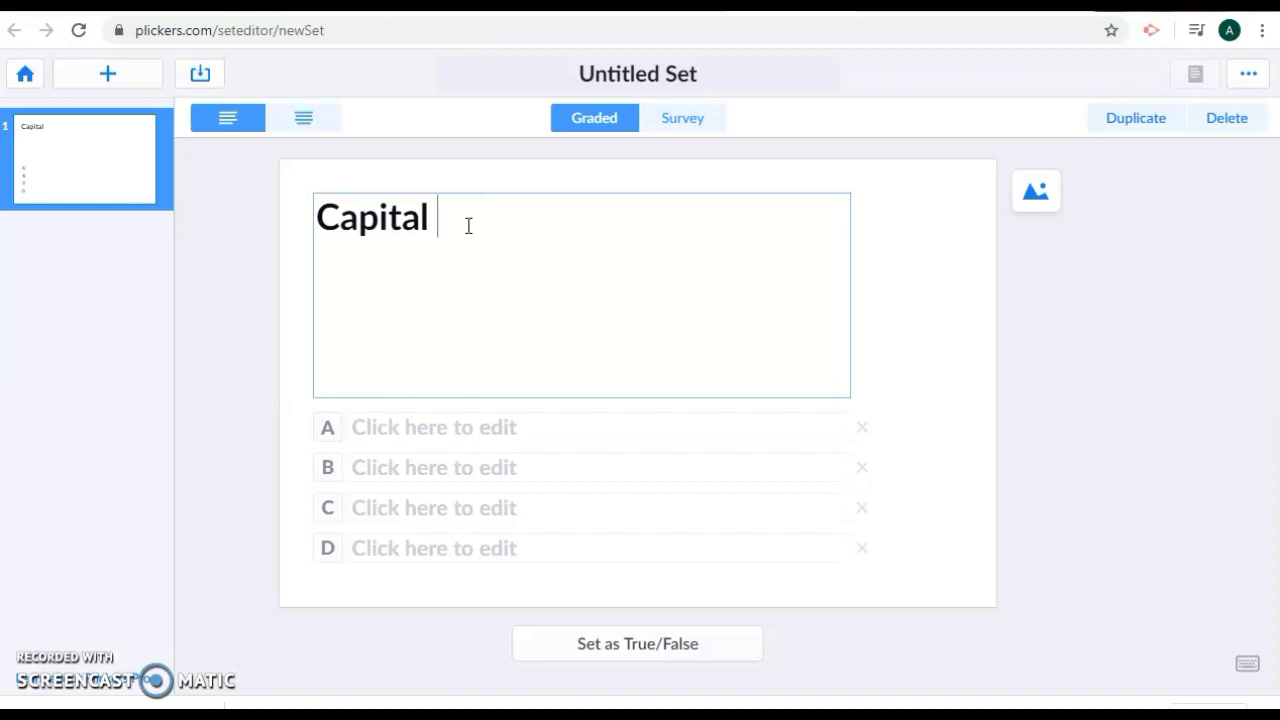
{"action": "type", "text": "of Punjab is"}
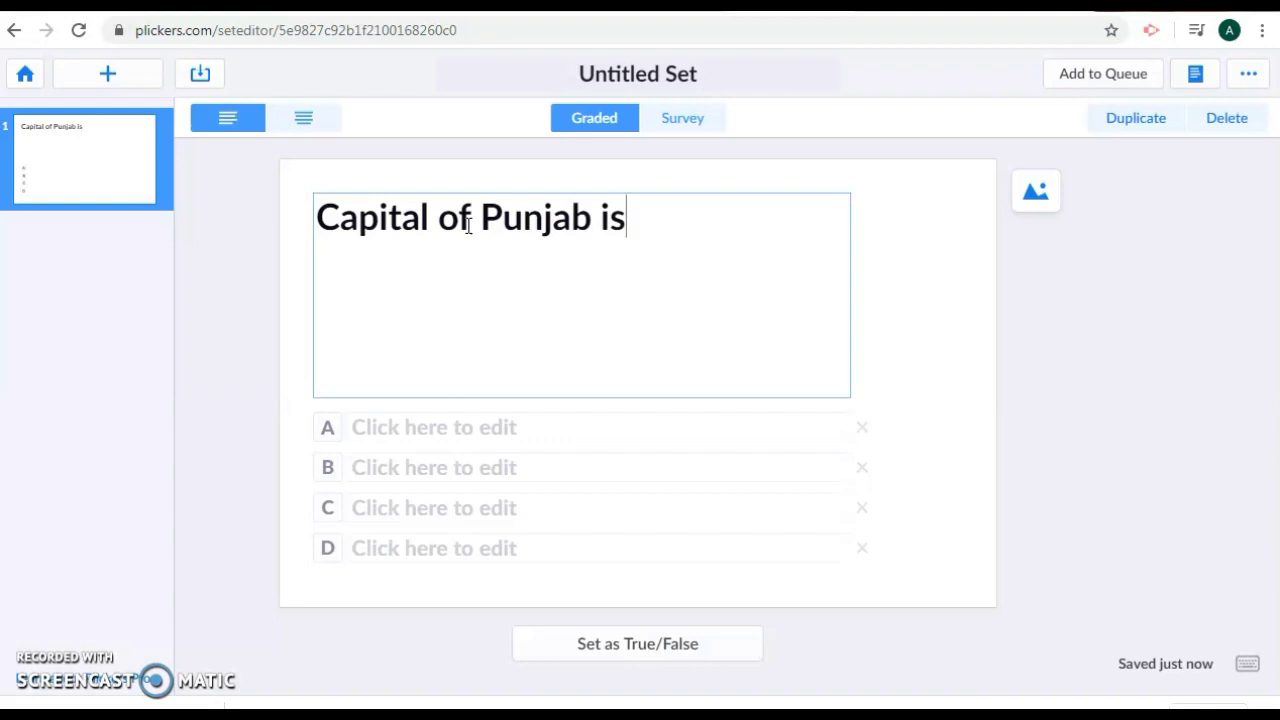
{"action": "type", "text": "___"}
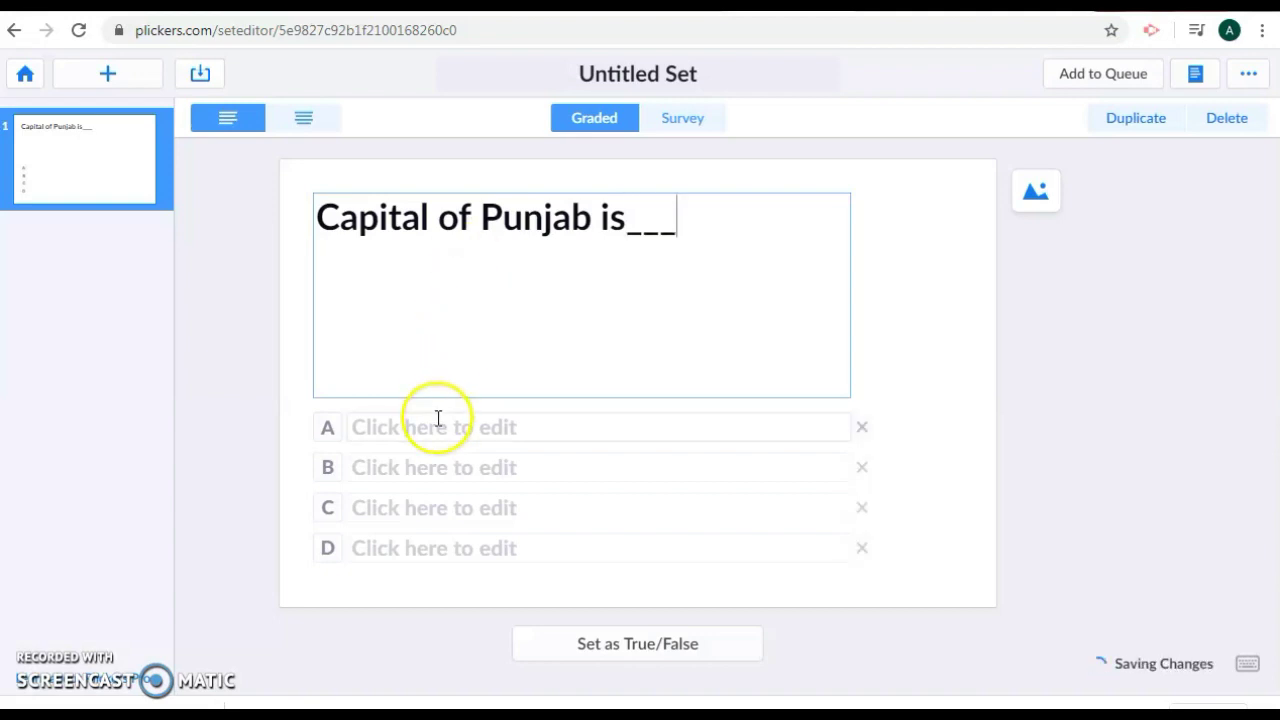
- Fill in answer choices Lahore, Karachi, Sargodha and Rawalpindi
{"action": "left_click", "coordinate": [438, 418]}
{"action": "type", "text": "Lahore"}
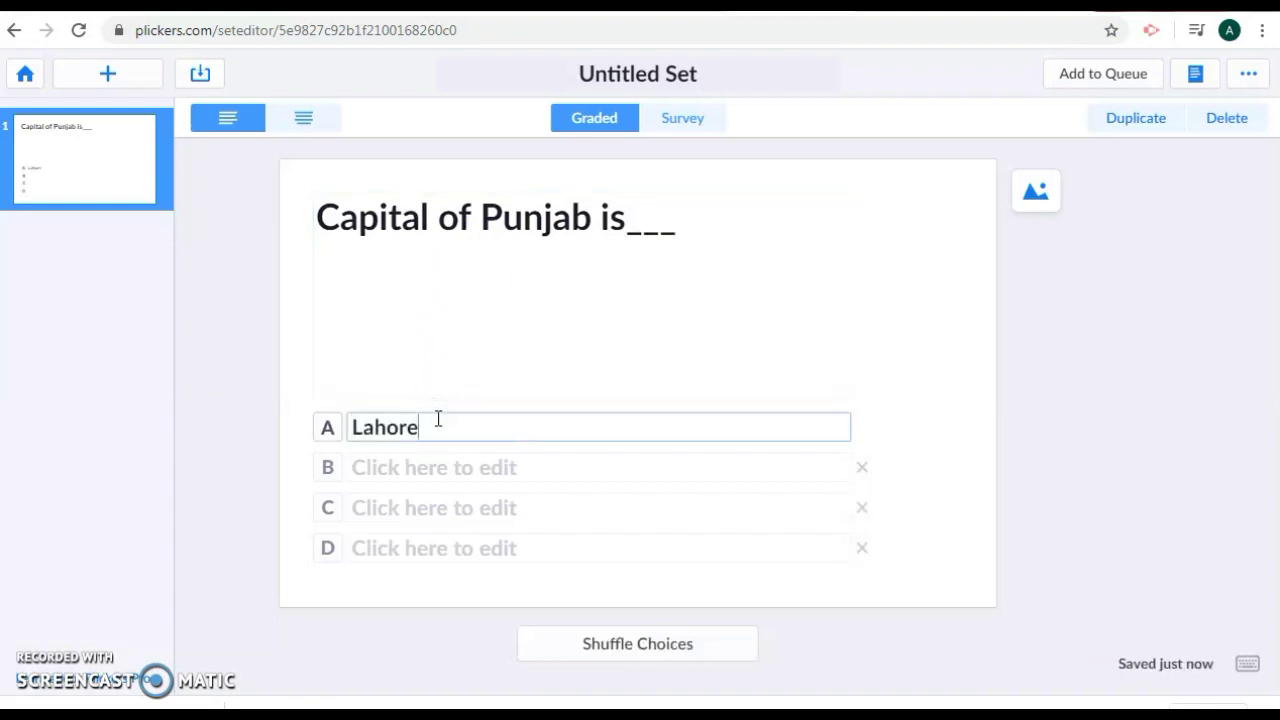
{"action": "left_click", "coordinate": [434, 470]}
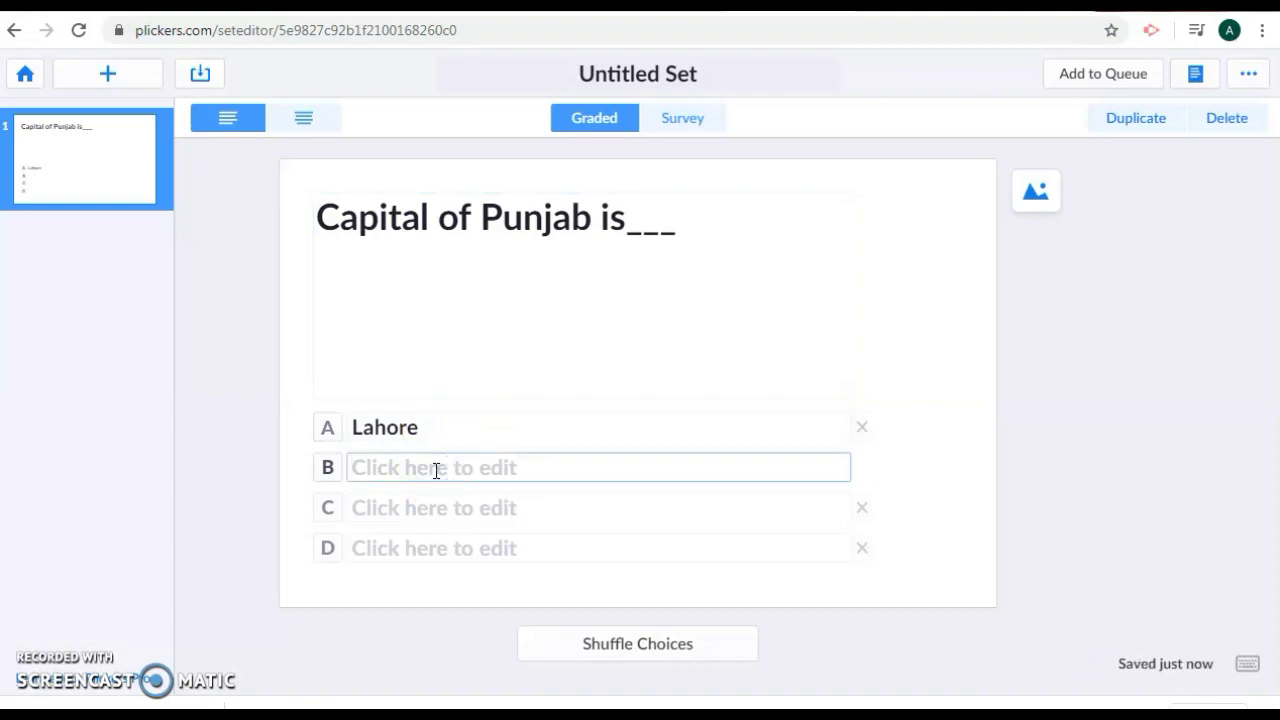
{"action": "type", "text": "Karac"}
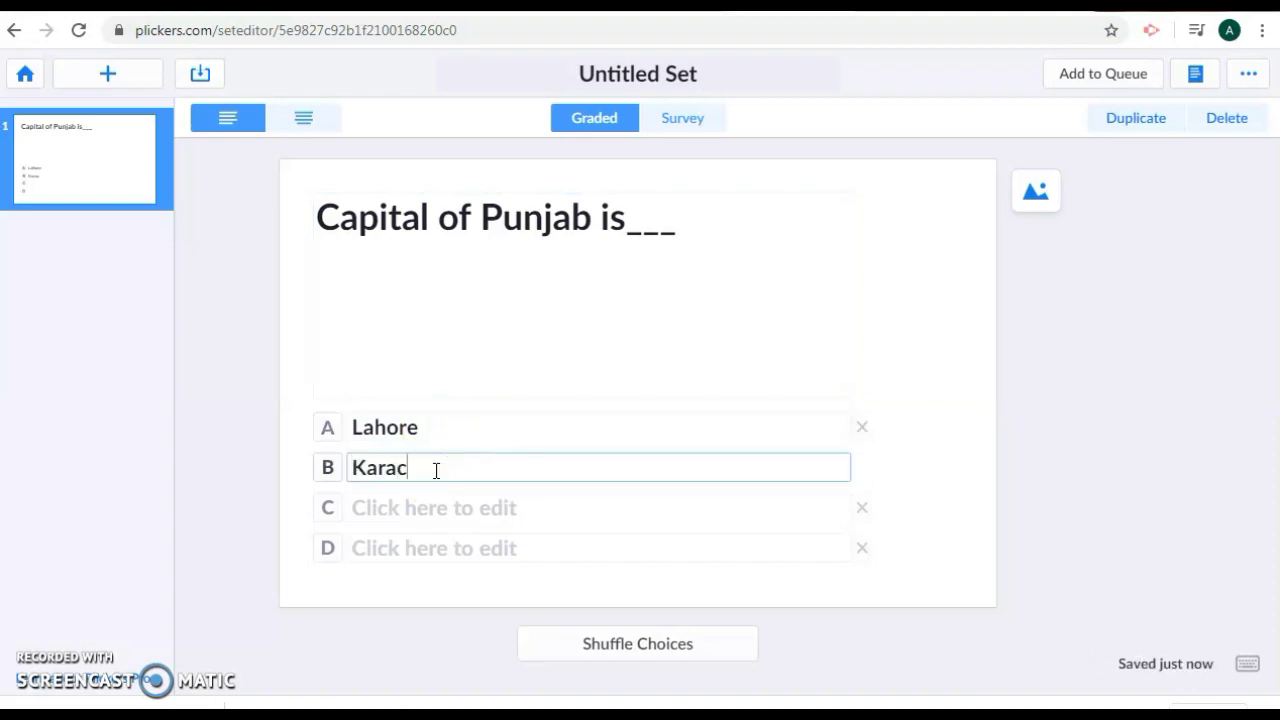
{"action": "type", "text": "hi"}
{"action": "left_click", "coordinate": [436, 494]}
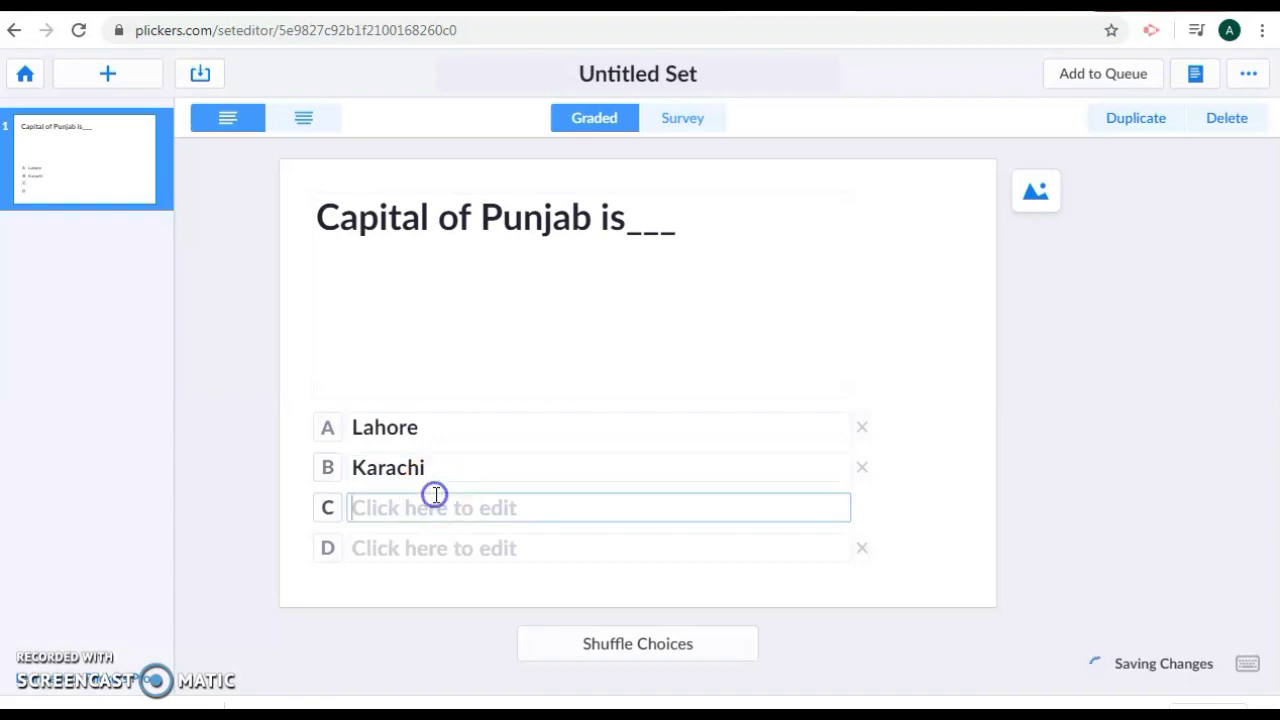
{"action": "type", "text": "Sargod"}
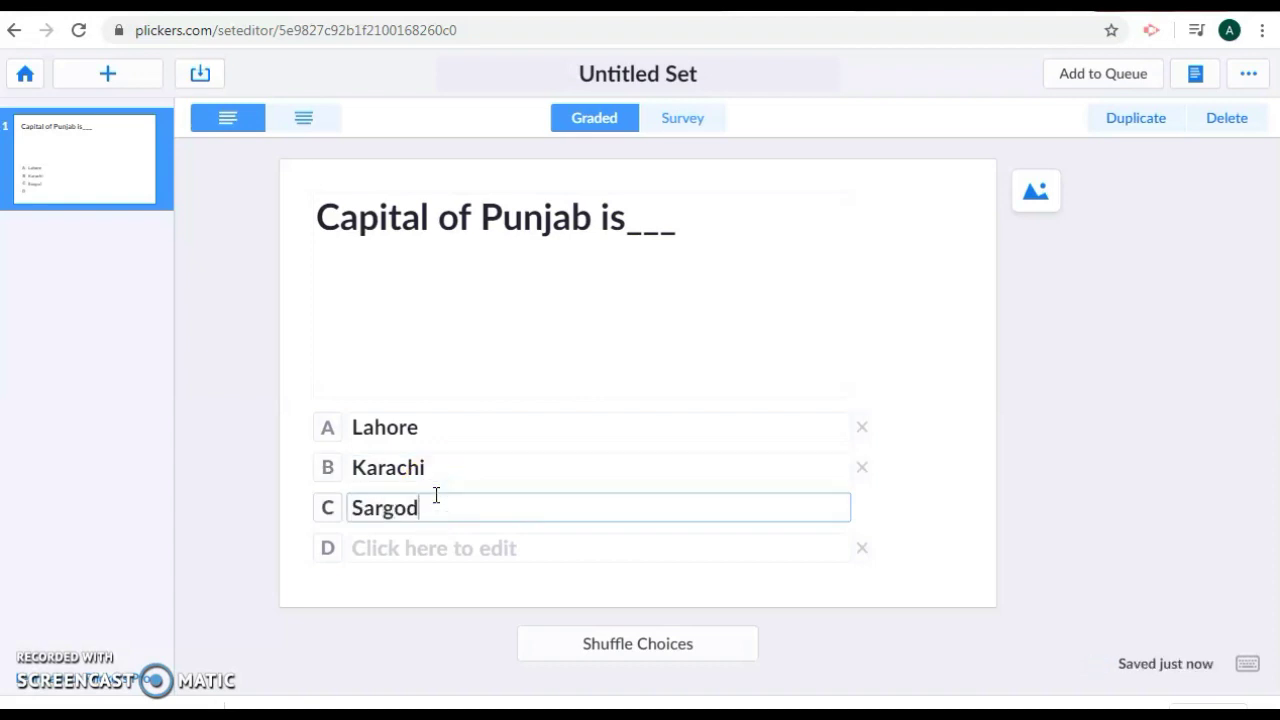
{"action": "type", "text": "ha"}
{"action": "left_click", "coordinate": [434, 543]}
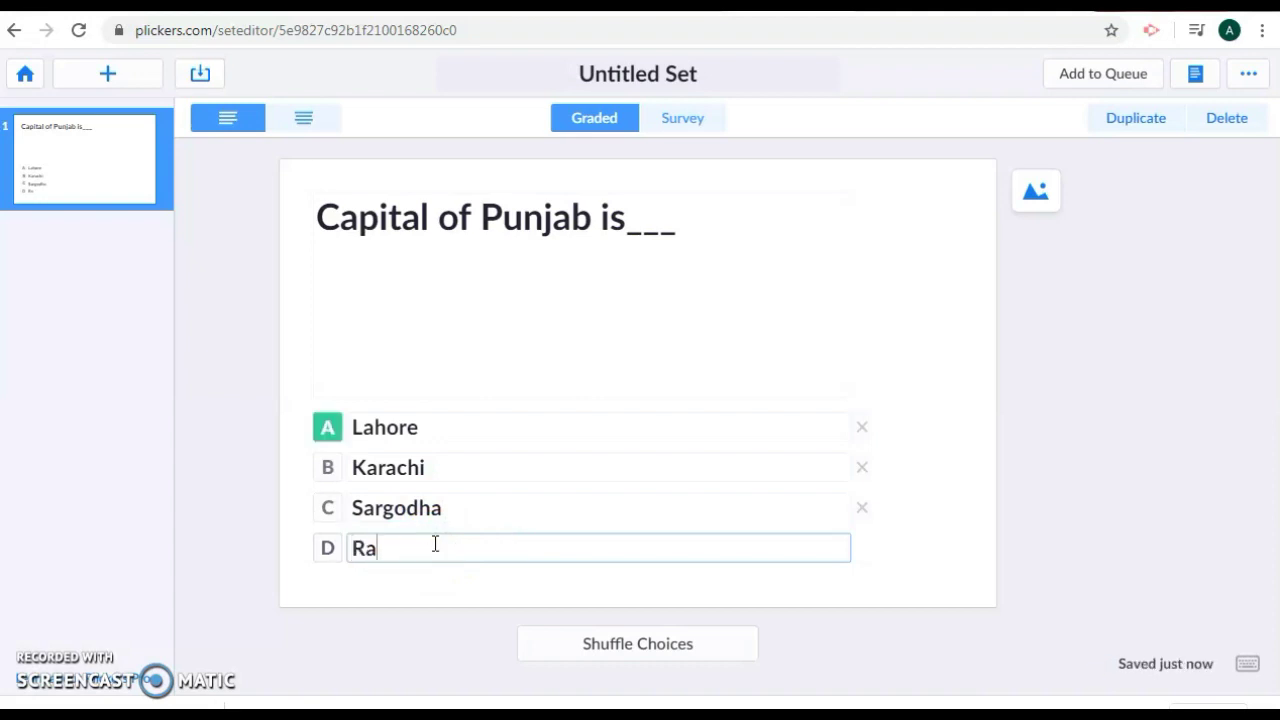
{"action": "type", "text": "walpindi"}
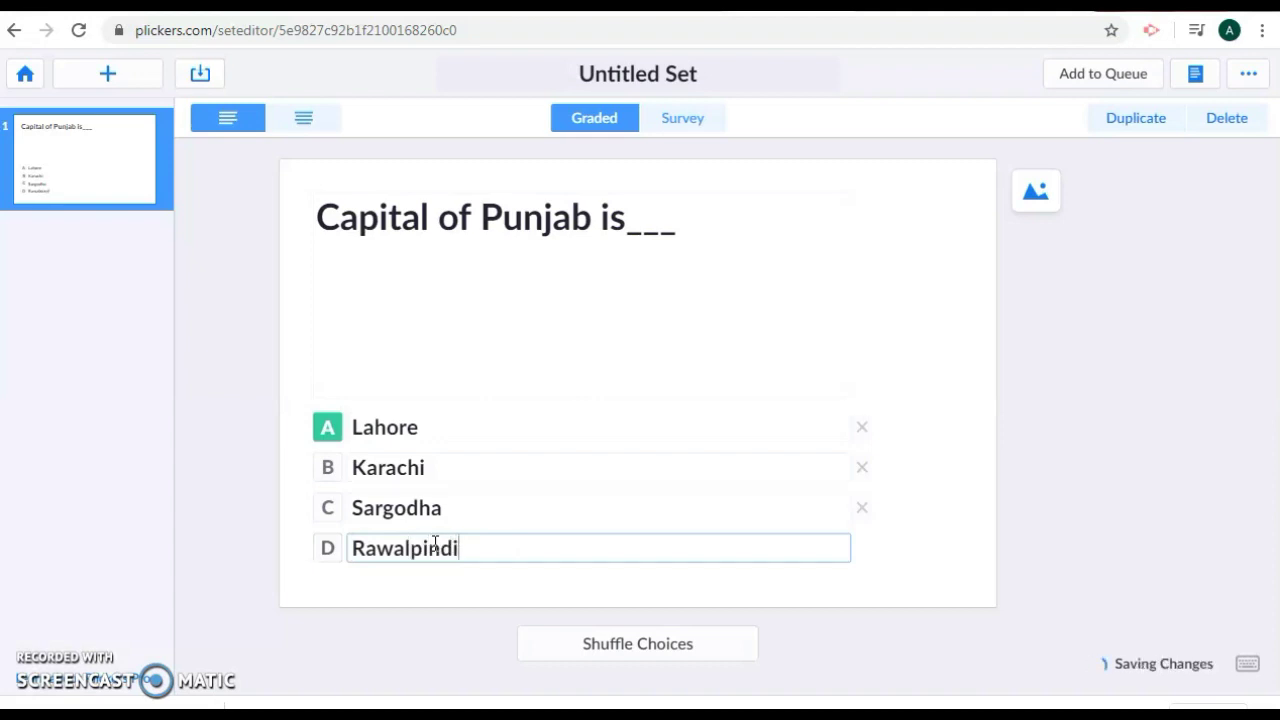
- Mark Lahore correct and shuffle the choices so Lahore becomes option C
{"action": "left_click", "coordinate": [327, 470]}
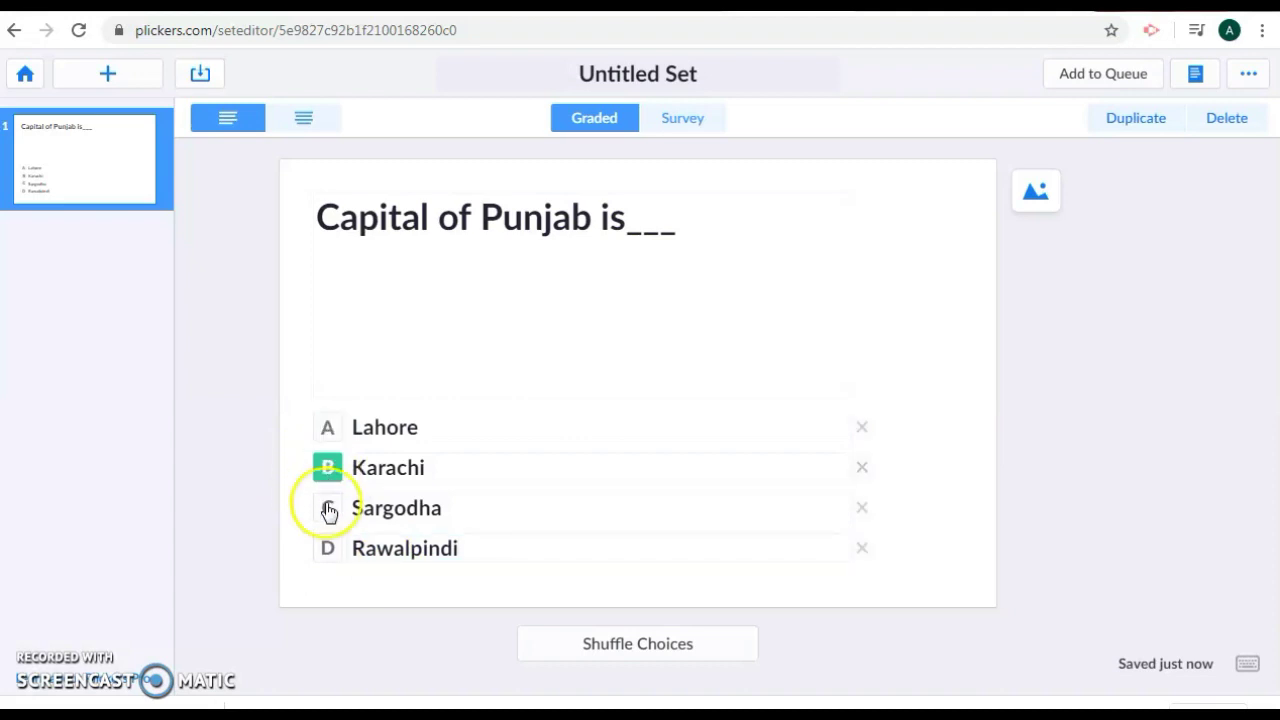
{"action": "left_click", "coordinate": [328, 513]}
{"action": "left_click", "coordinate": [327, 427]}
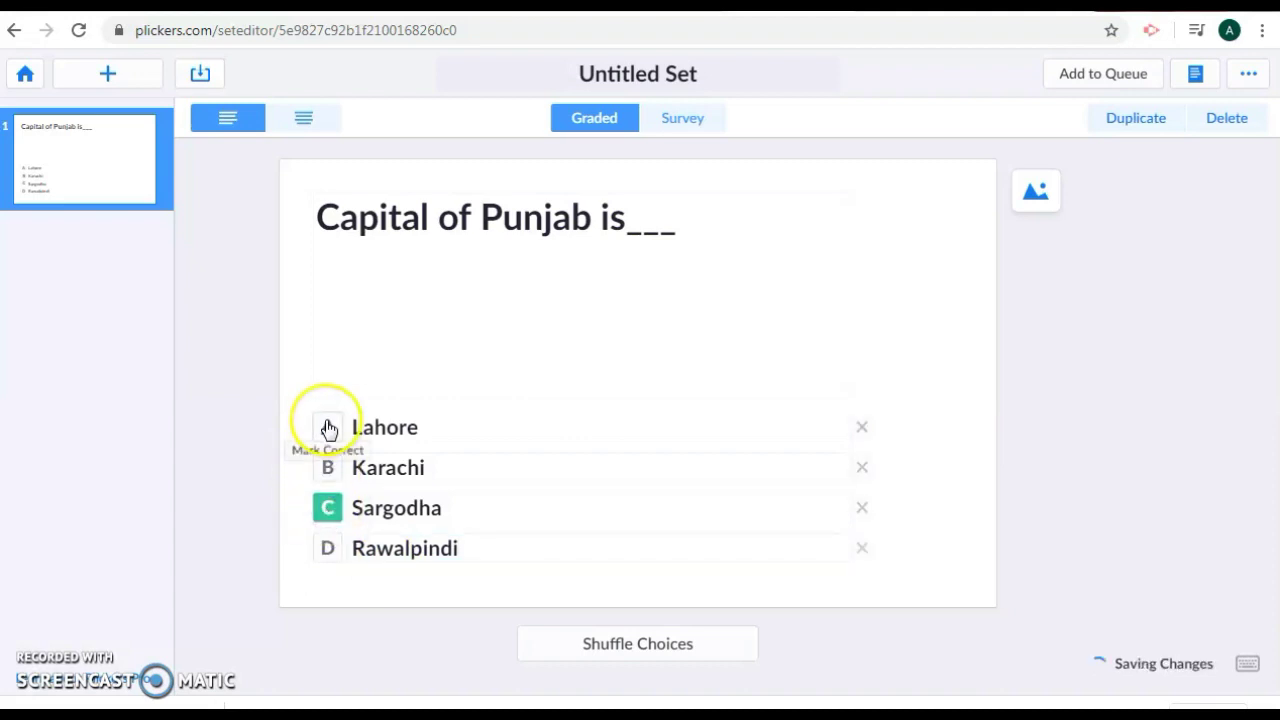
{"action": "left_click", "coordinate": [328, 427]}
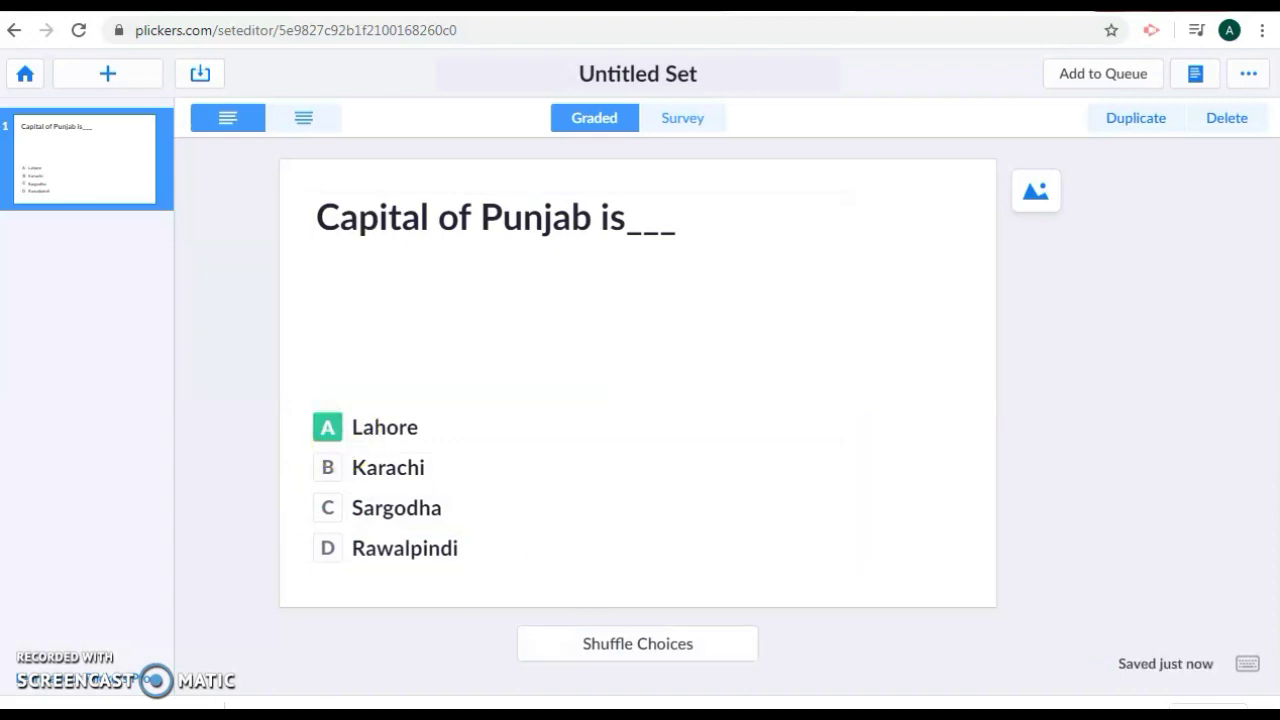
{"action": "left_click", "coordinate": [643, 645]}
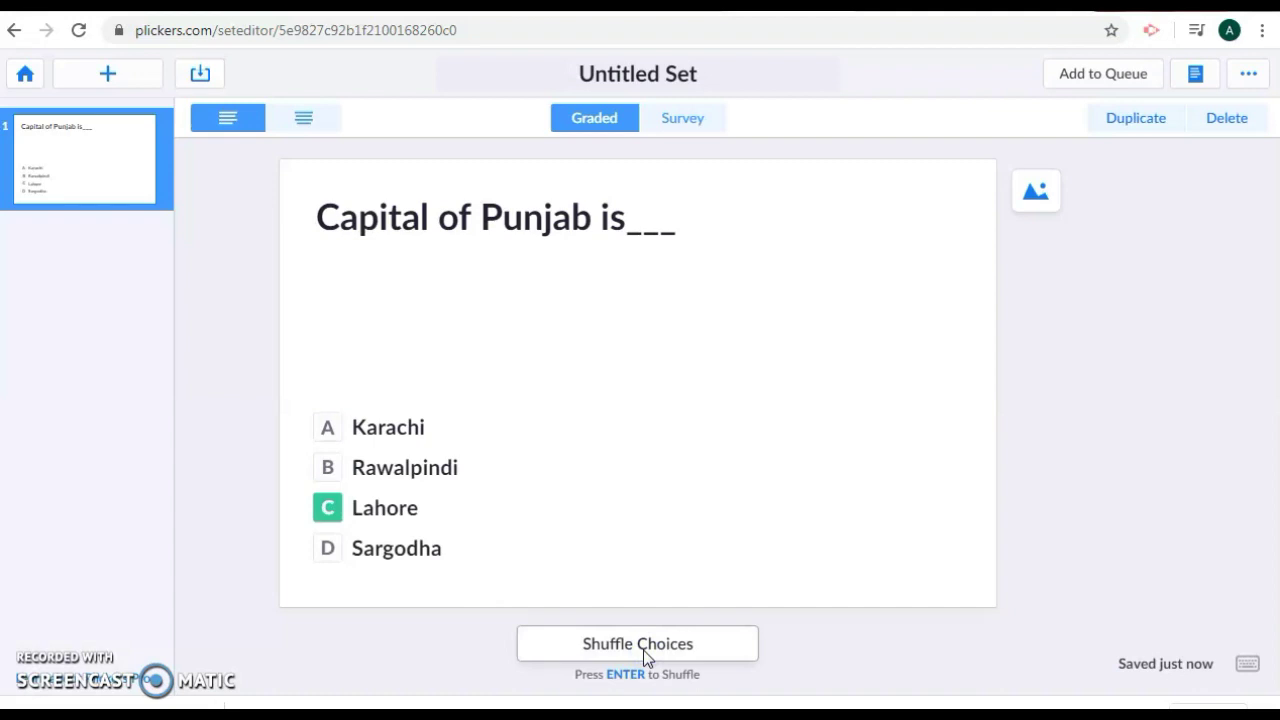
- Insert a blank second question using the toolbar + button
{"action": "left_click", "coordinate": [112, 74]}
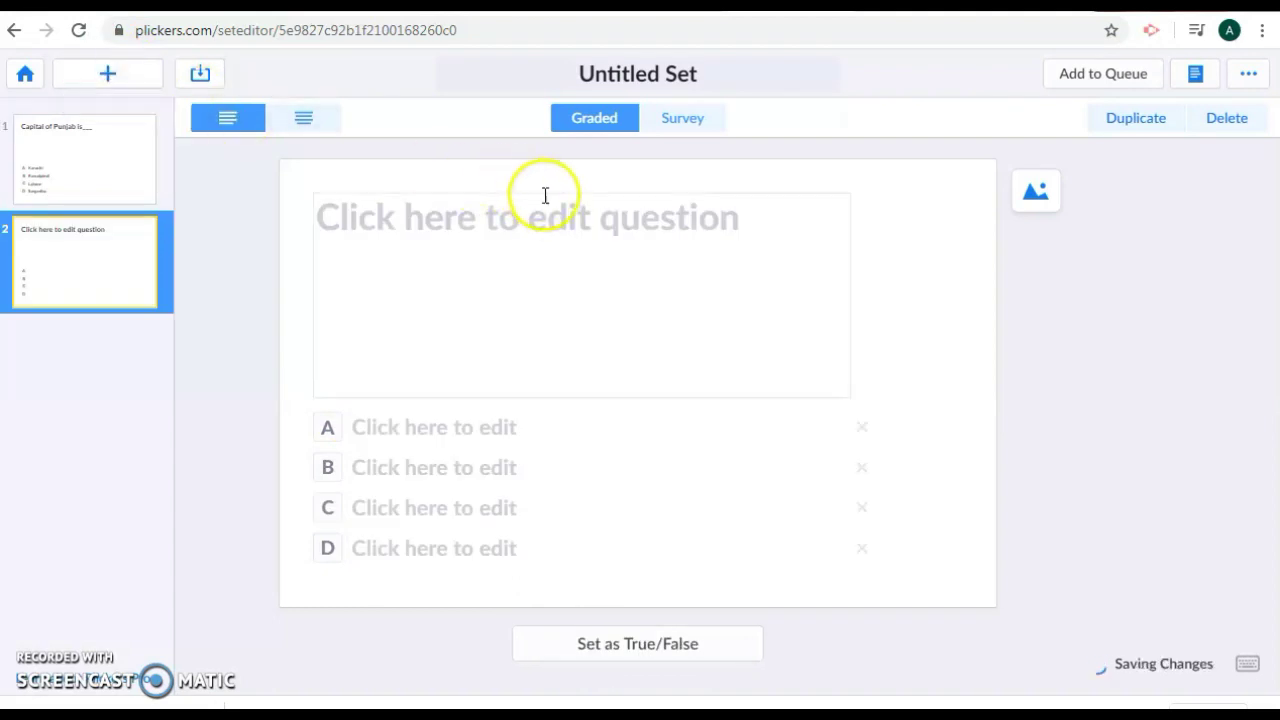
{"action": "left_click", "coordinate": [548, 217]}
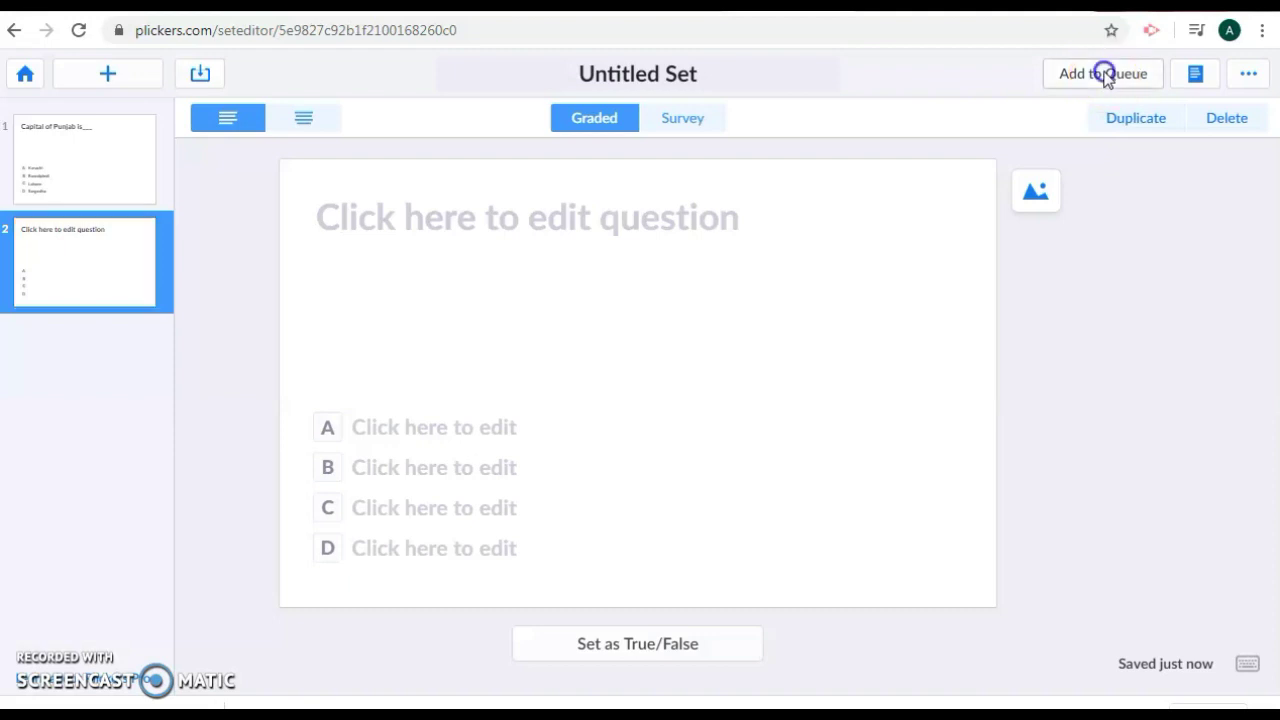
- Add the untitled set to the queue for Urdu Class
{"action": "left_click", "coordinate": [1105, 76]}
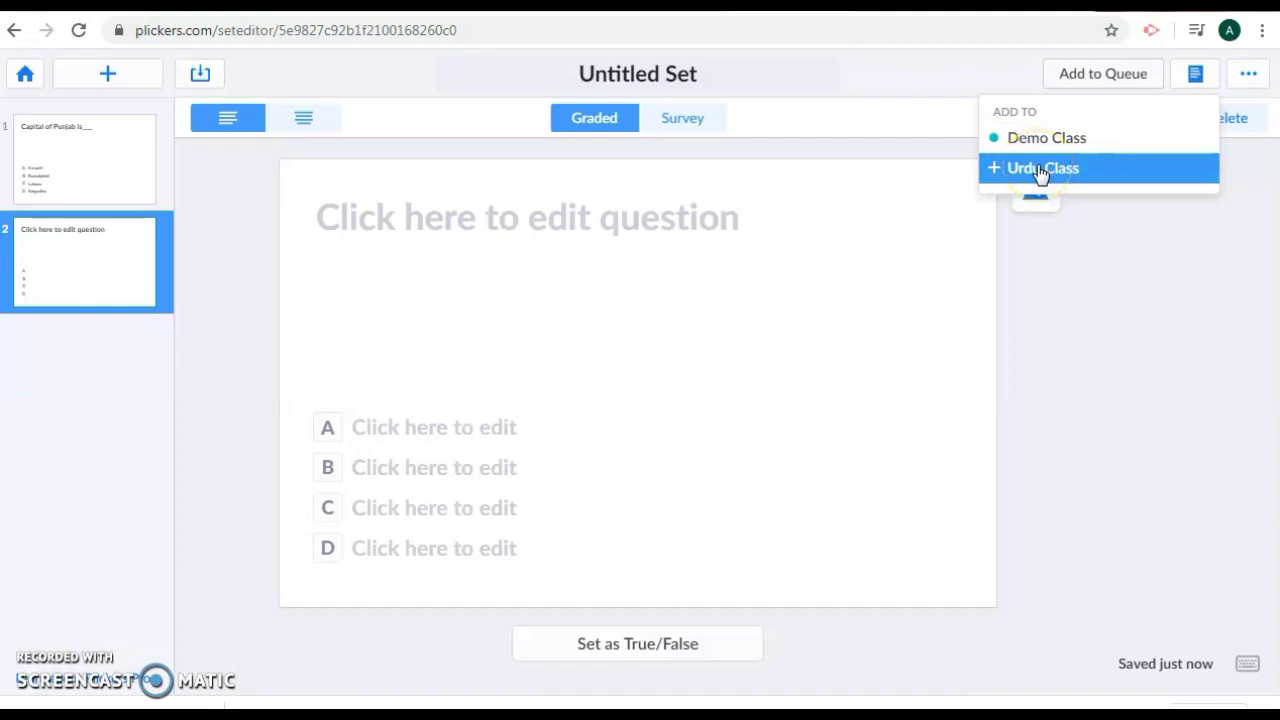
{"action": "left_click", "coordinate": [1040, 170]}
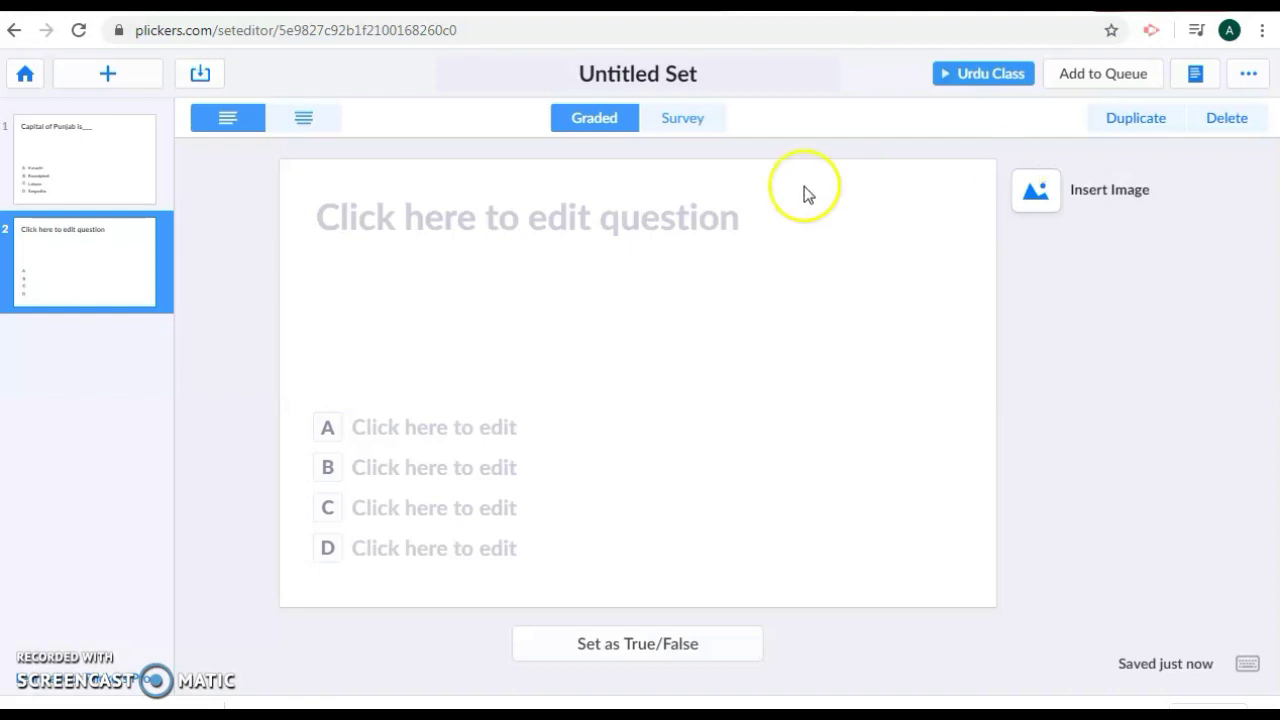
- Return to Your Library and reopen Untitled Set in the editor
{"action": "left_click", "coordinate": [27, 75]}
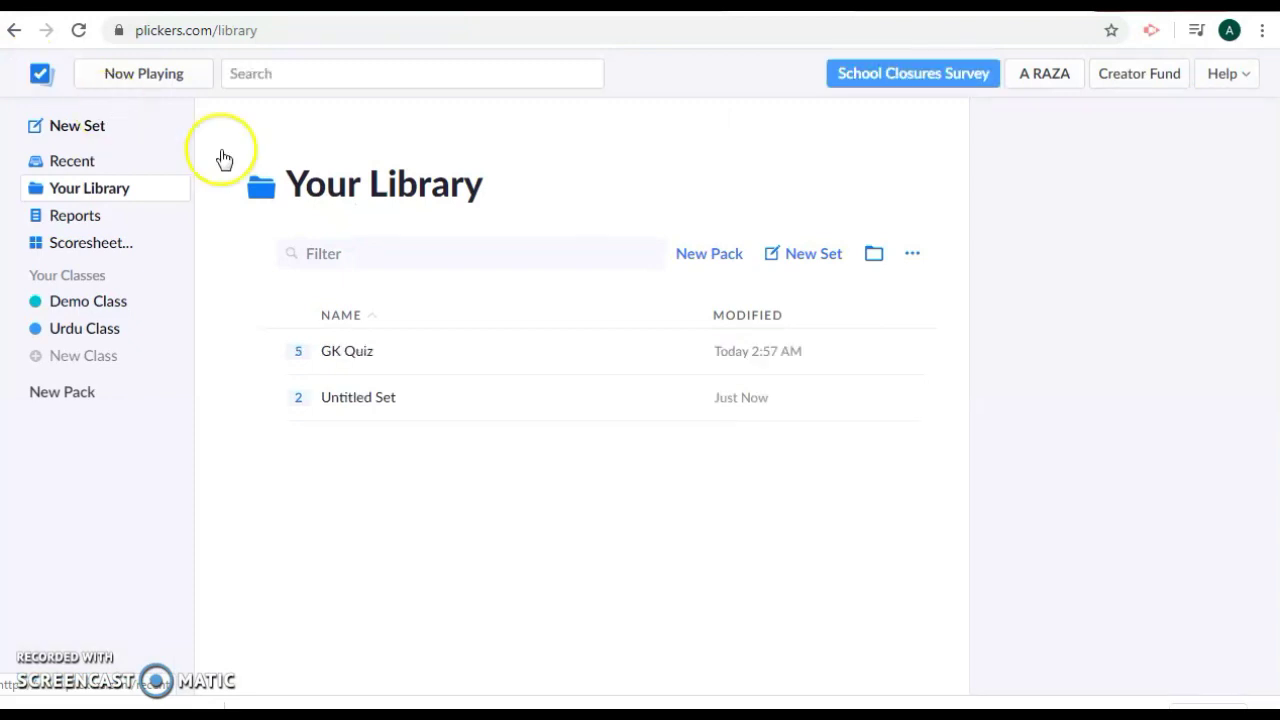
{"action": "double_click", "coordinate": [368, 400]}
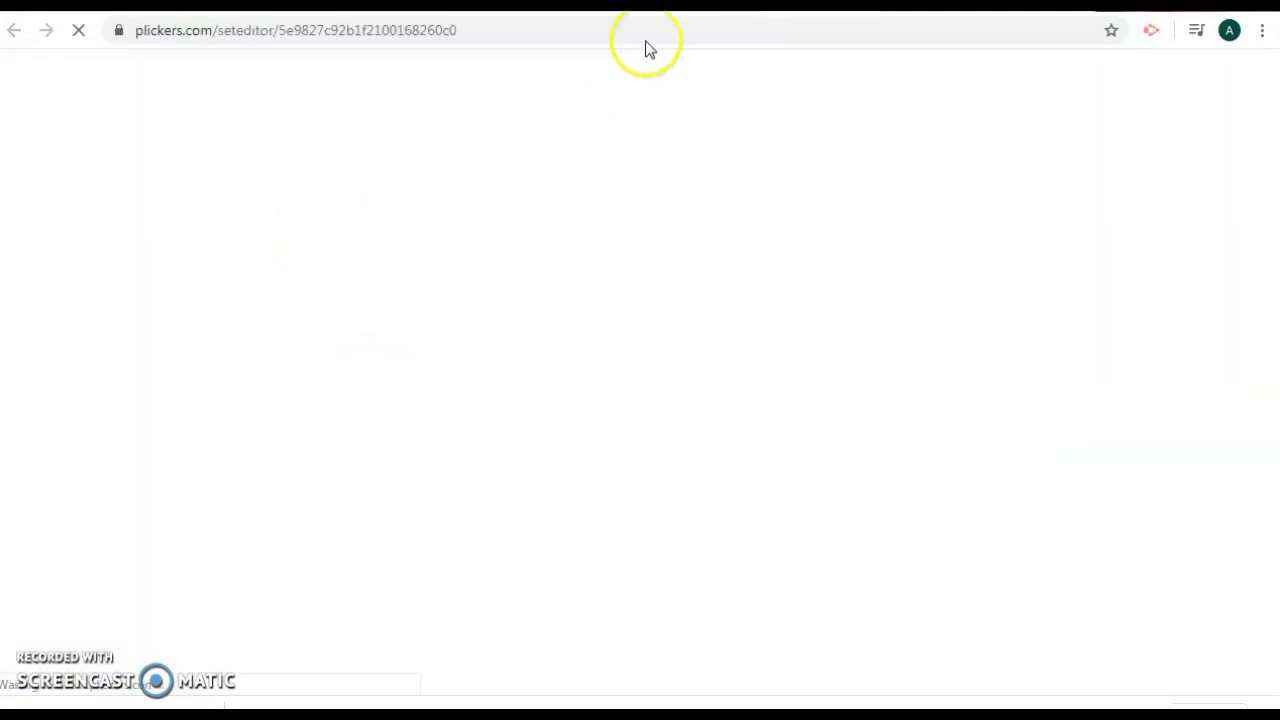
{"action": "key", "text": "alt+Left"}
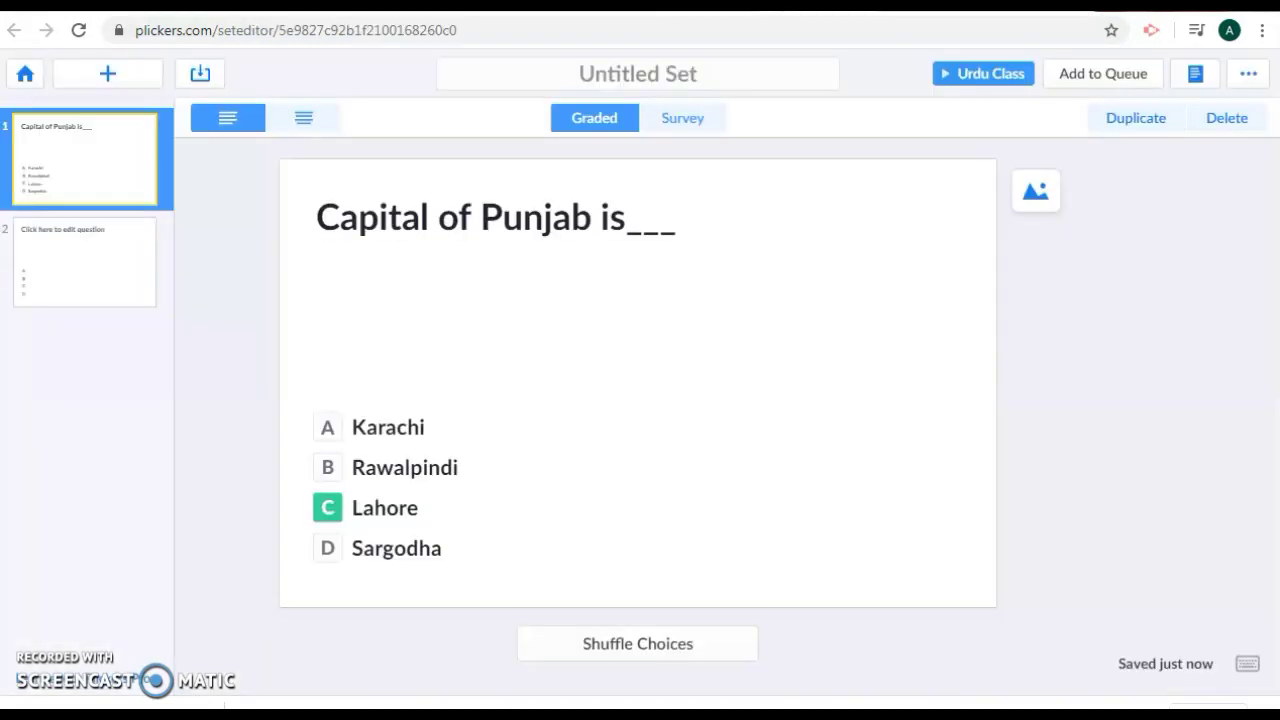
- Retitle the set 'Urdu Quiz' and go back to the library beside GK Quiz
{"action": "left_click", "coordinate": [706, 72]}
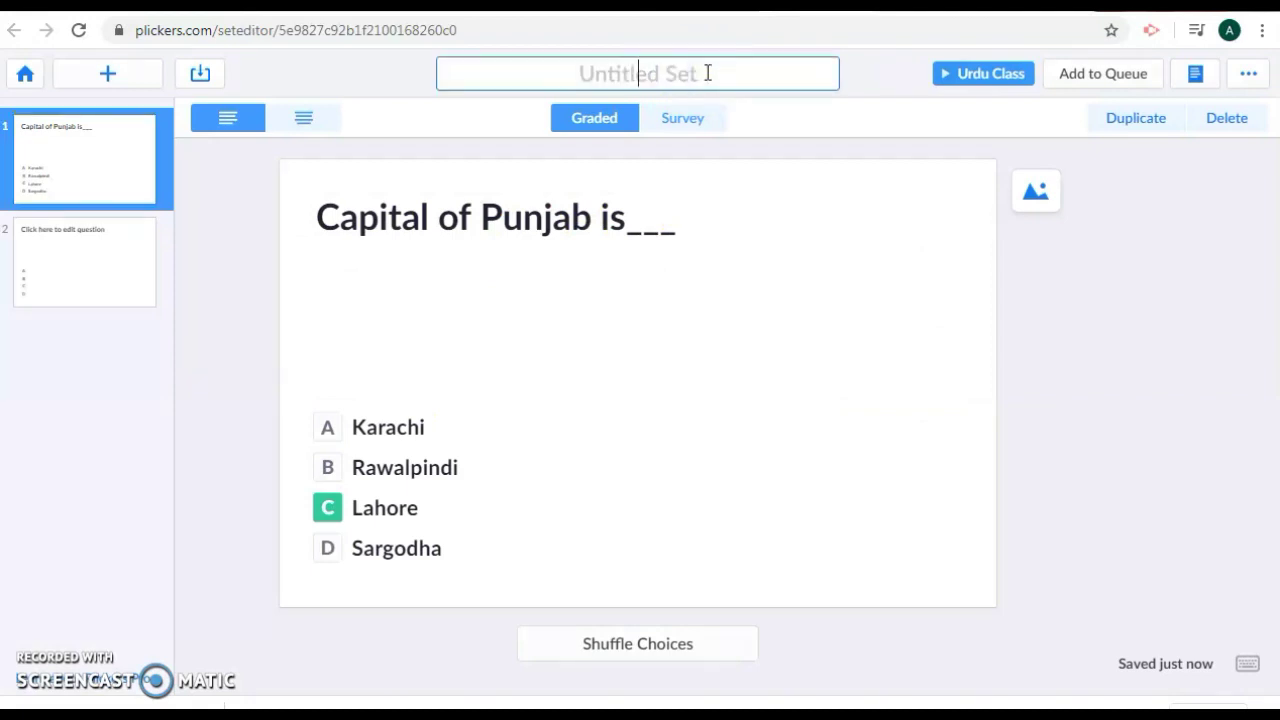
{"action": "type", "text": "Urdu"}
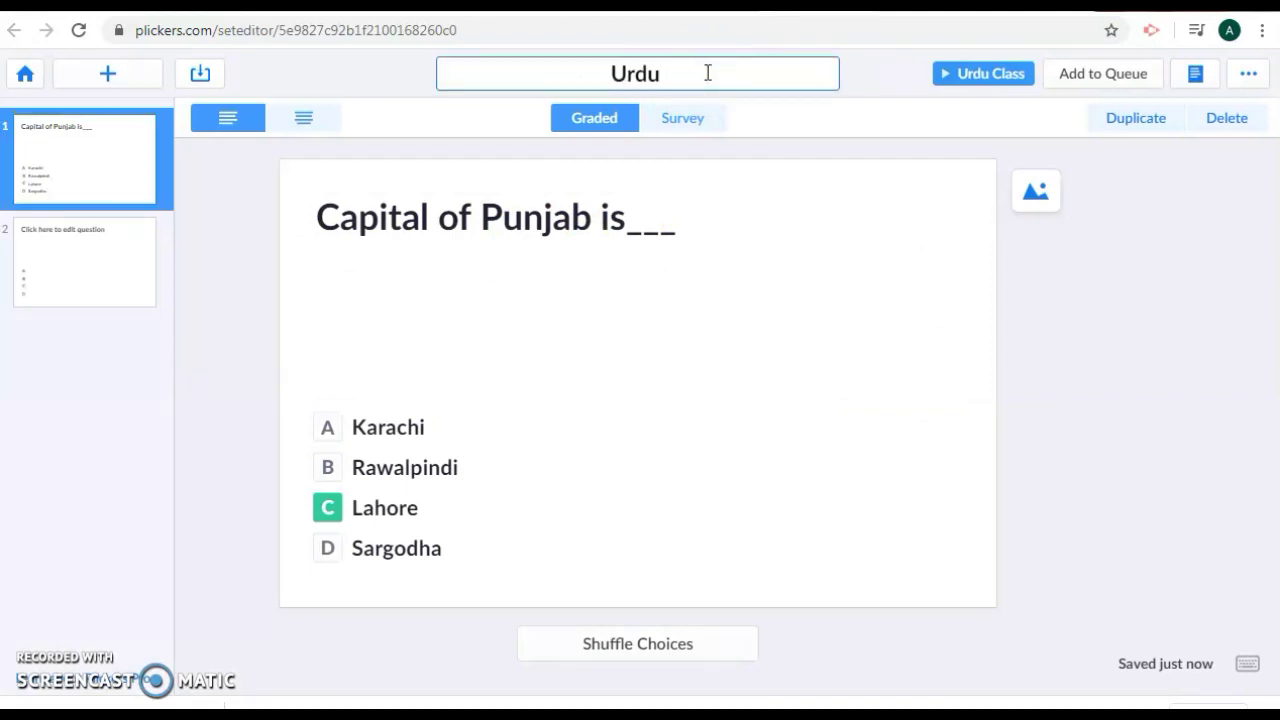
{"action": "type", "text": " Quiz"}
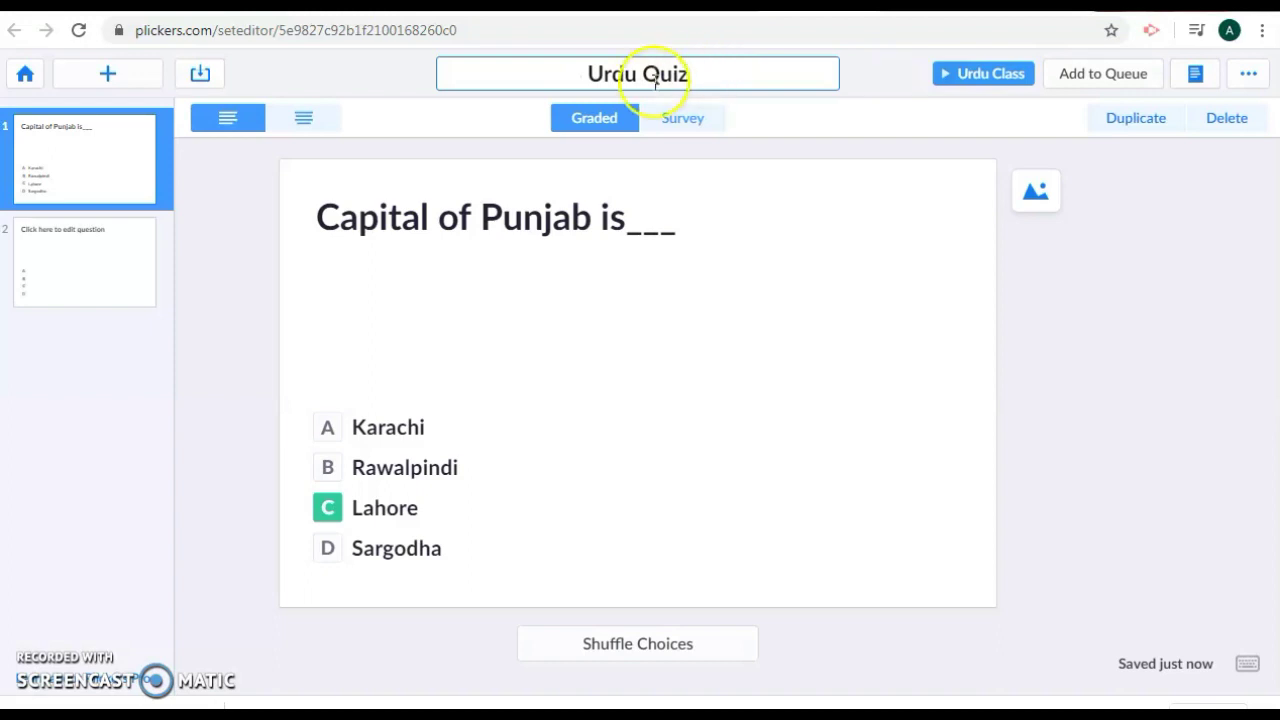
{"action": "left_click", "coordinate": [870, 84]}
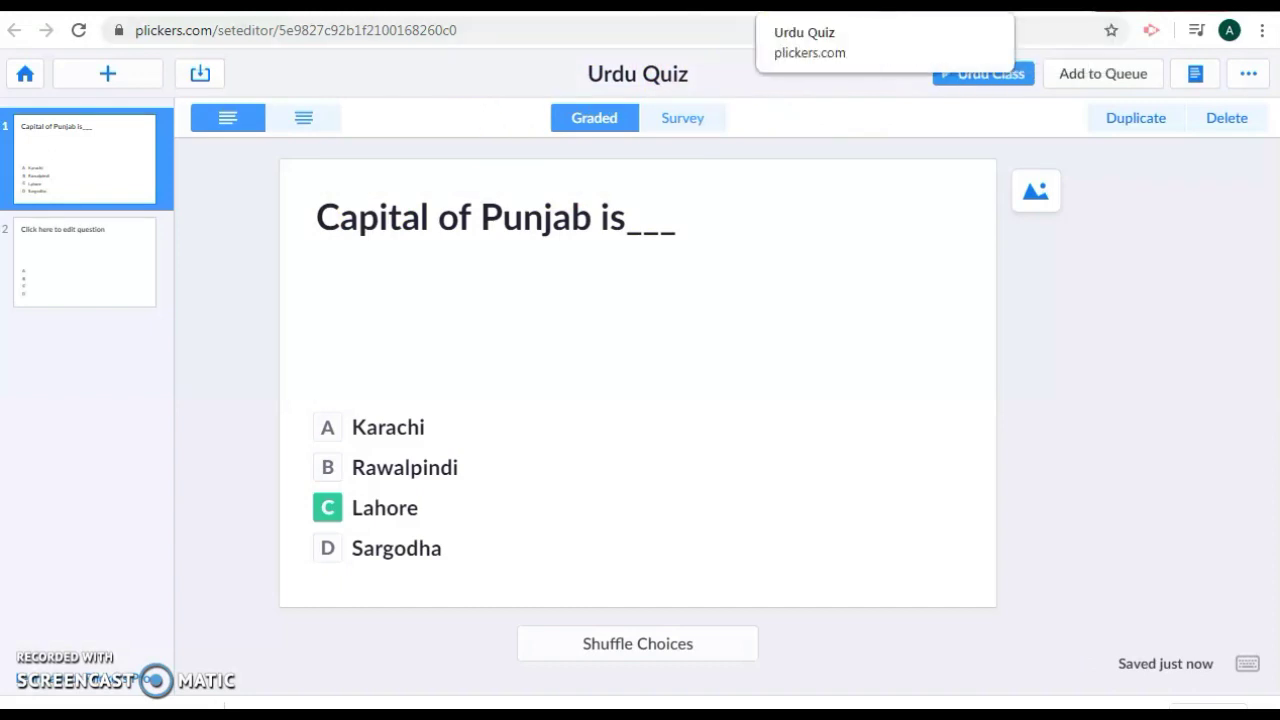
{"action": "key", "text": "alt+Left"}
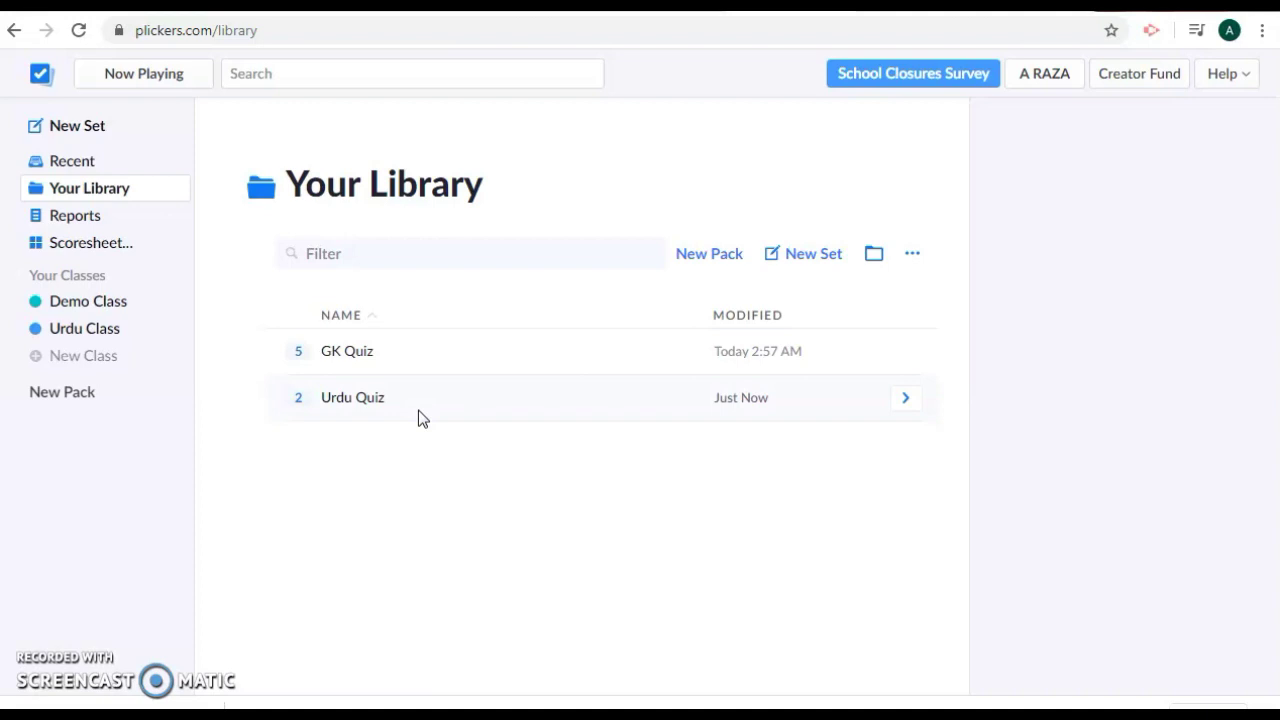
- Show the Reports page with today's GK Quiz report for Demo Class, after viewing the Scoresheet
{"action": "left_click", "coordinate": [88, 219]}
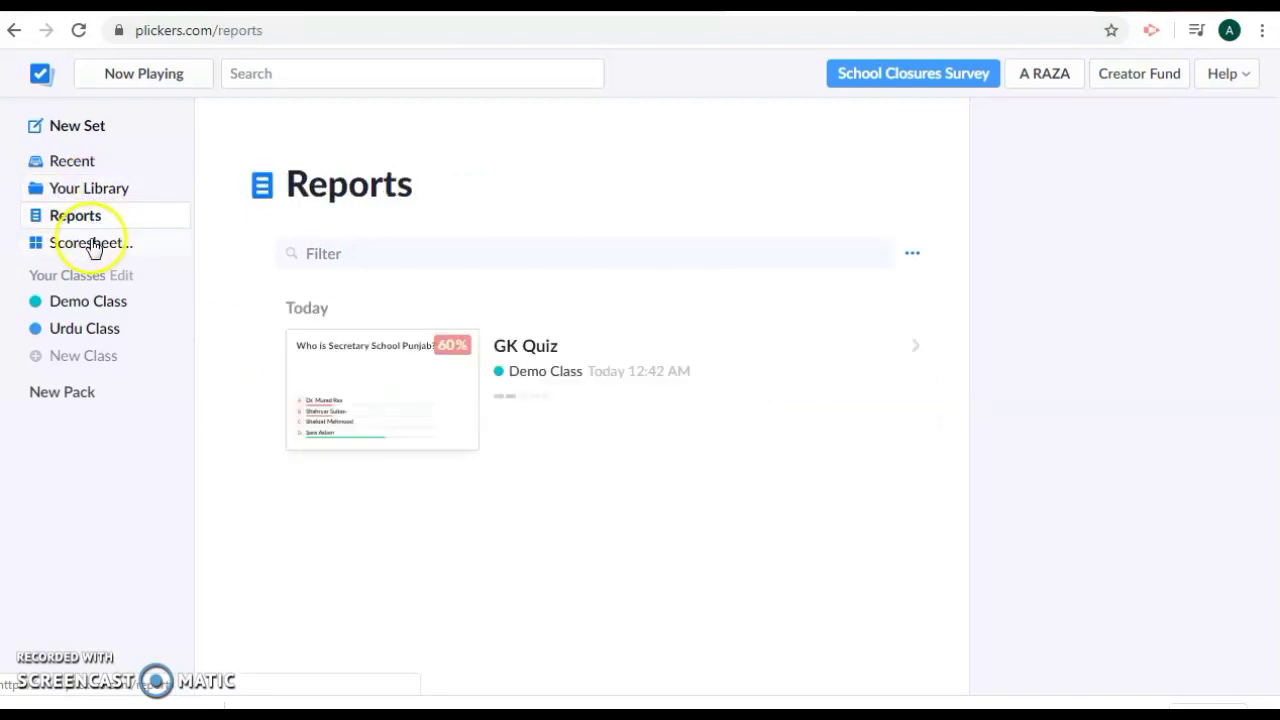
{"action": "left_click", "coordinate": [89, 243]}
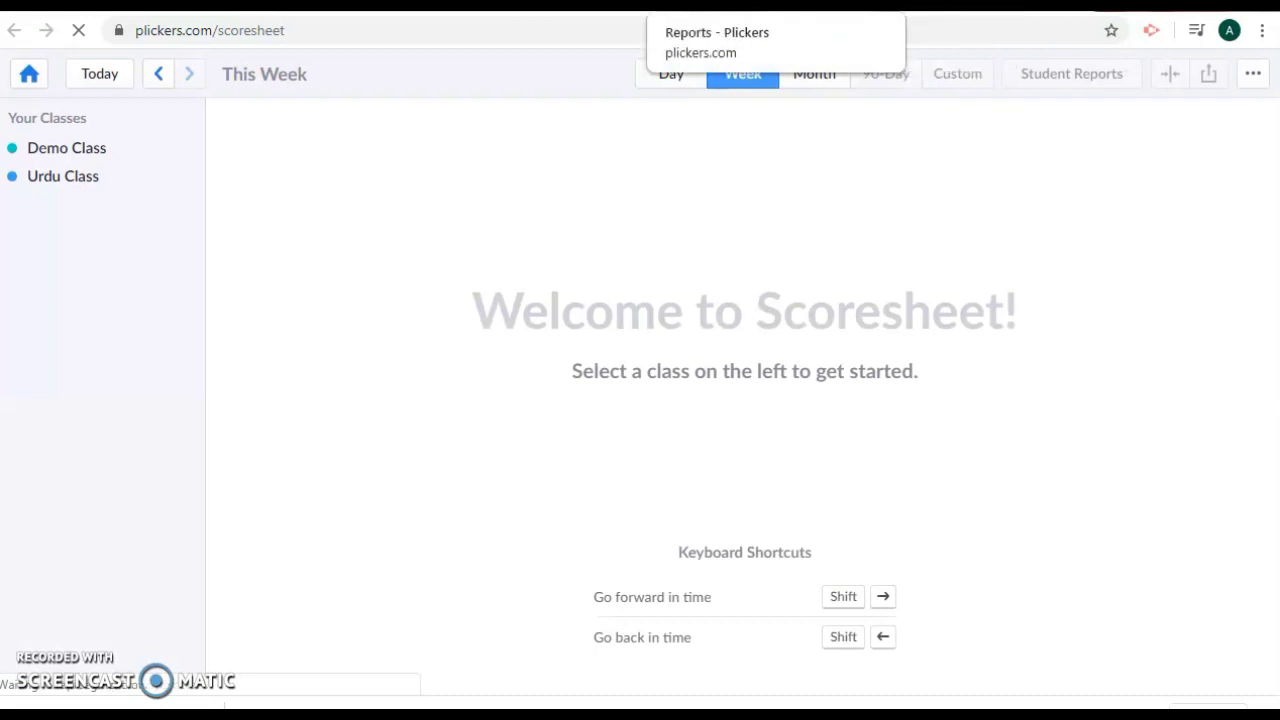
{"action": "left_click", "coordinate": [720, 5]}
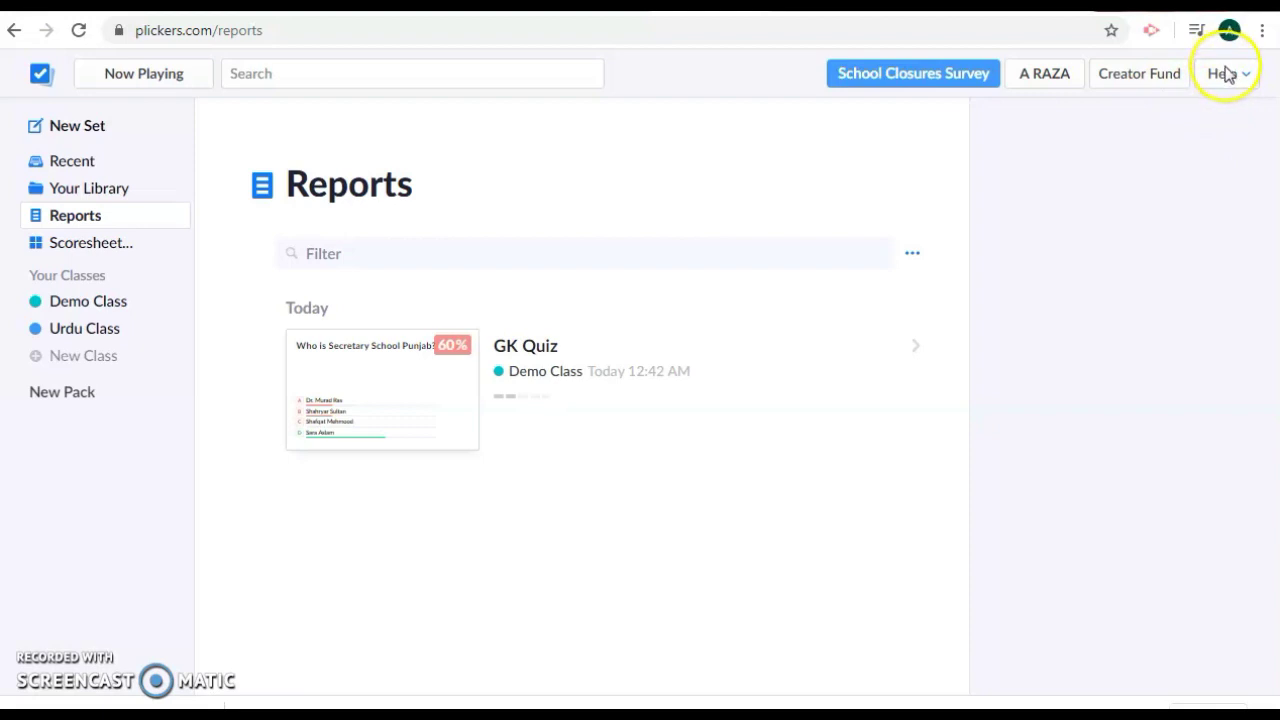
- Open PlickersCards_2up.pdf, the Standard Set of Cards #1-40, from Help's Get Plickers Cards page
{"action": "left_click", "coordinate": [1225, 74]}
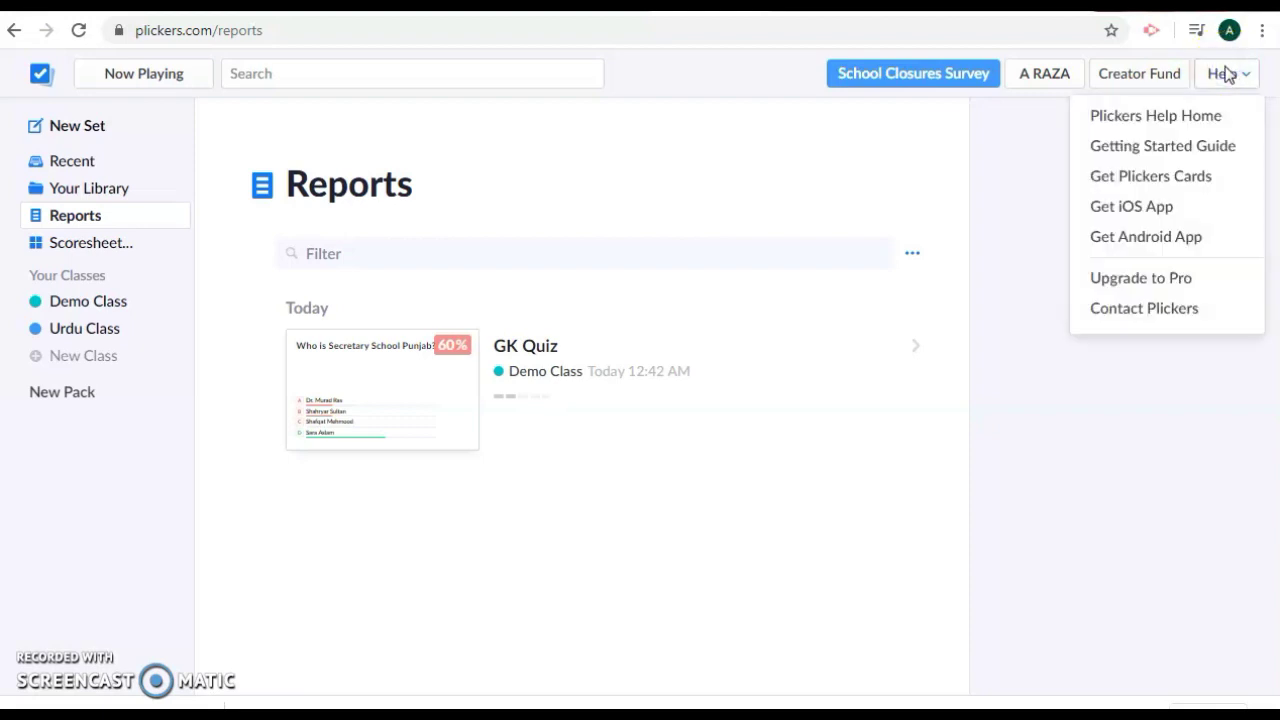
{"action": "left_click", "coordinate": [1205, 180]}
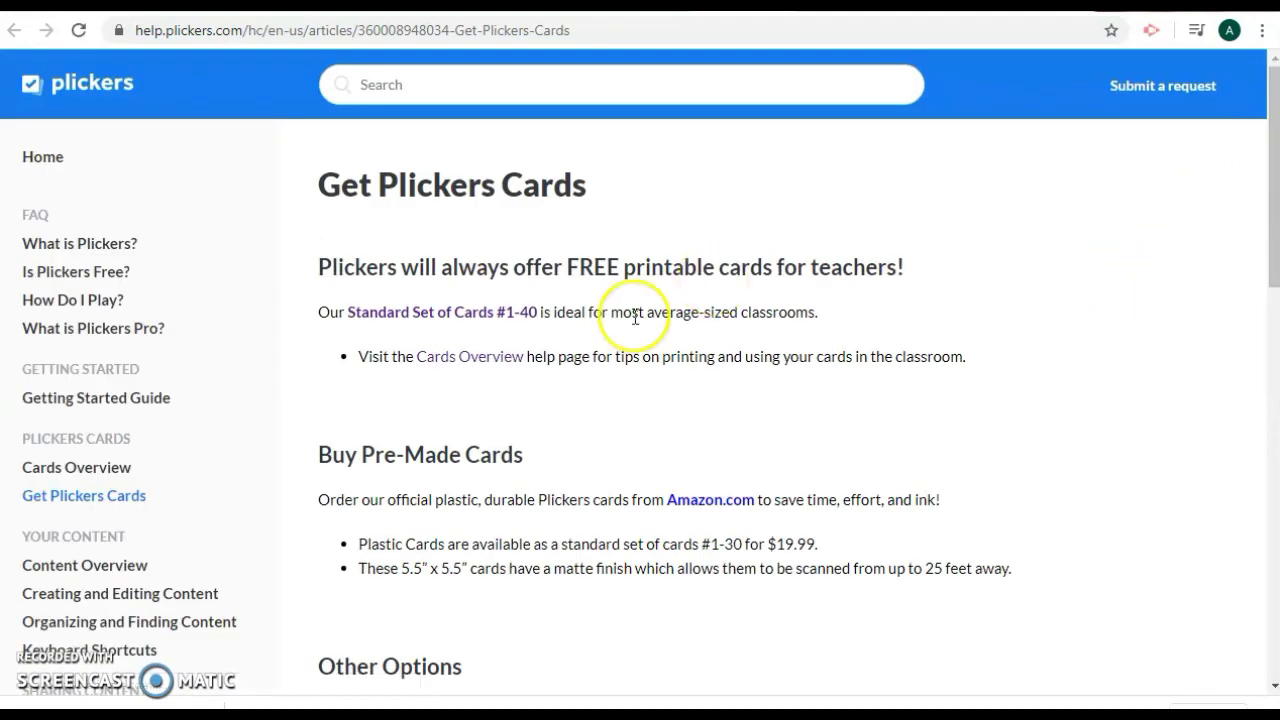
{"action": "left_click", "coordinate": [498, 315]}
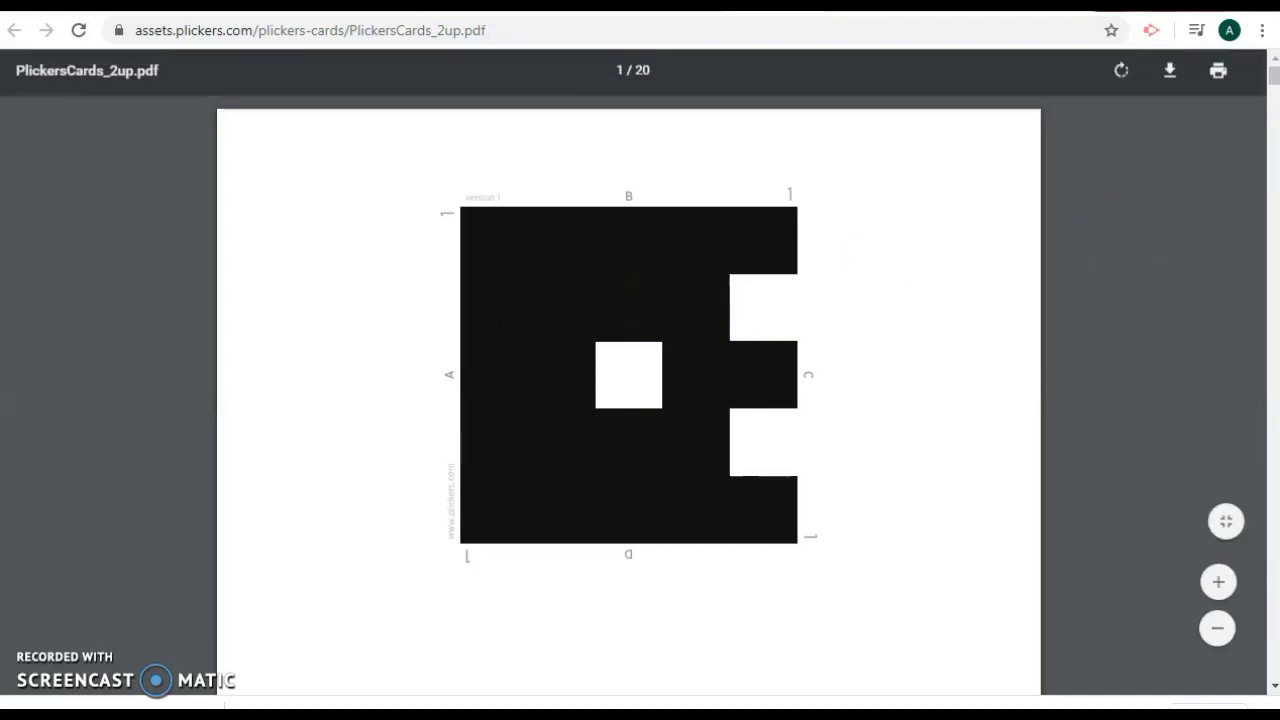
{"action": "left_click", "coordinate": [1273, 113]}
{"action": "left_click_drag", "start_coordinate": [1273, 113], "coordinate": [1274, 78]}
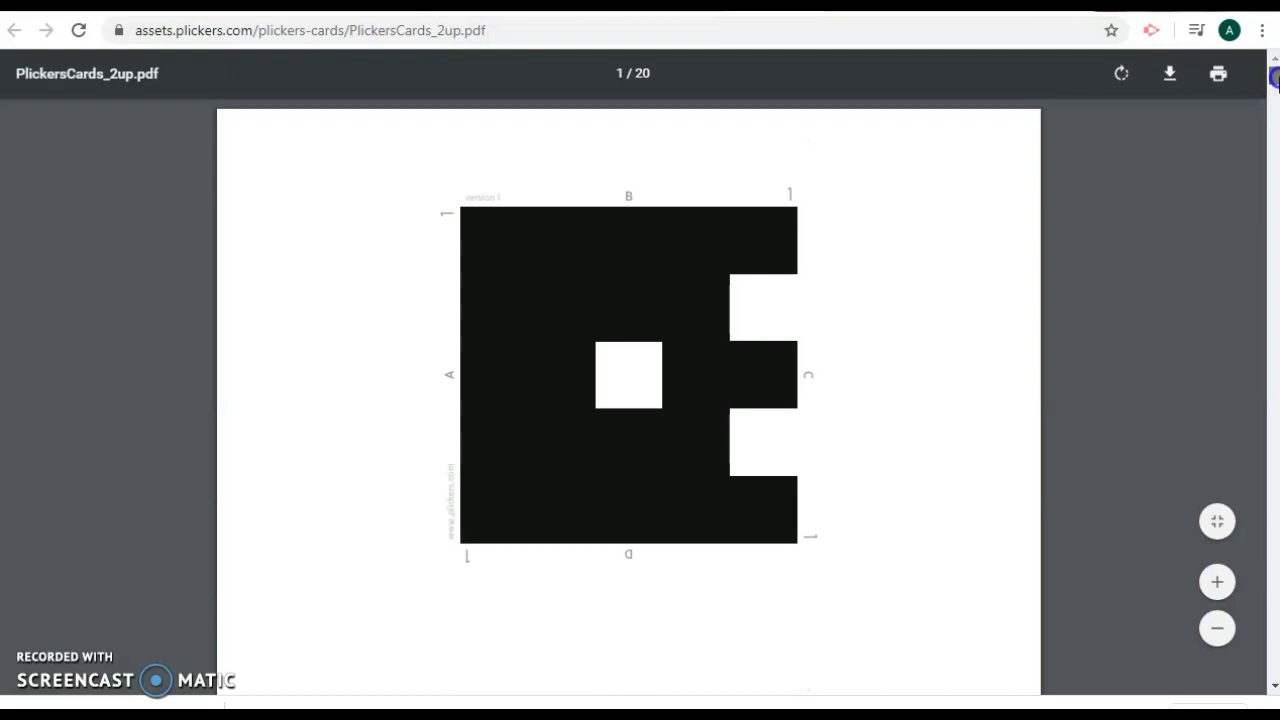